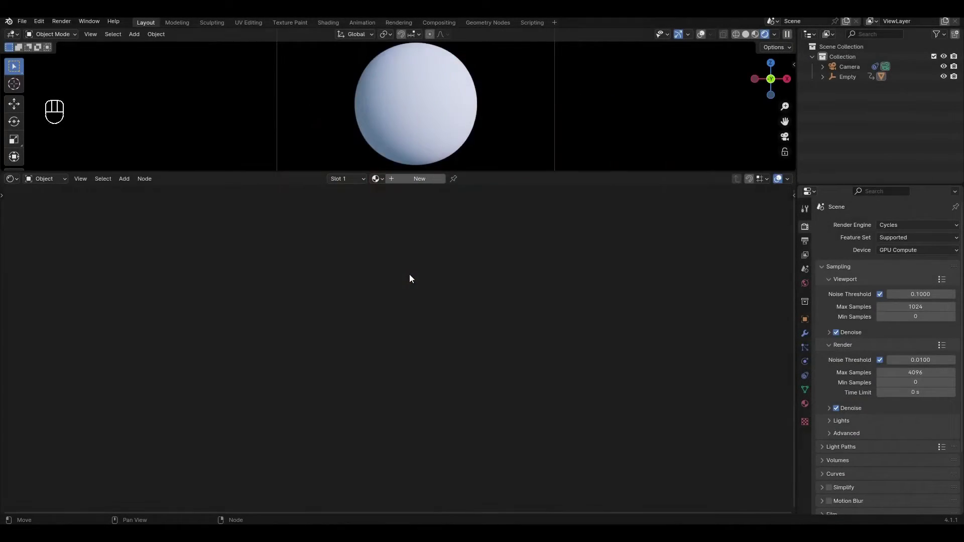
Create a new material named "ruby" on the sphere and delete its Principled BSDF node
left_click(418, 180)
left_click(417, 183)
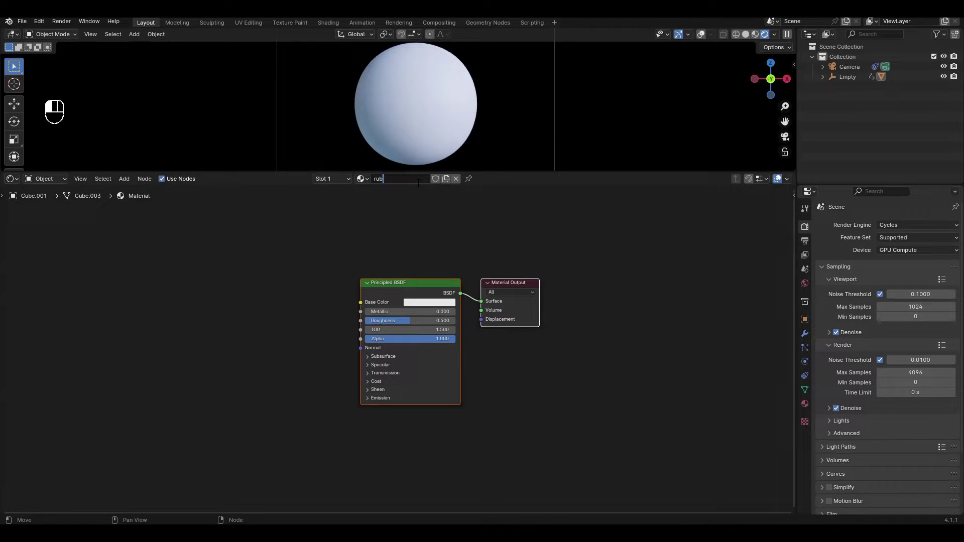
left_click(416, 217)
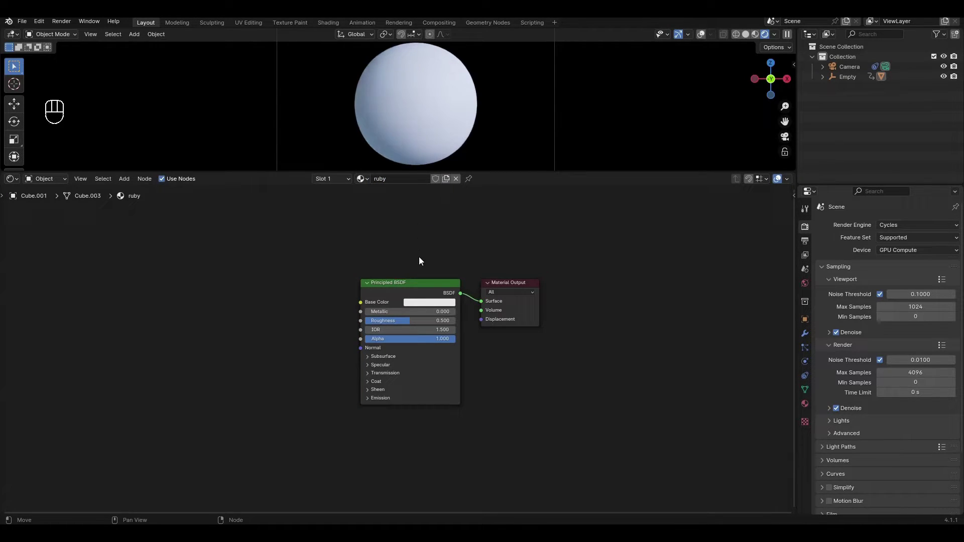
key("Delete")
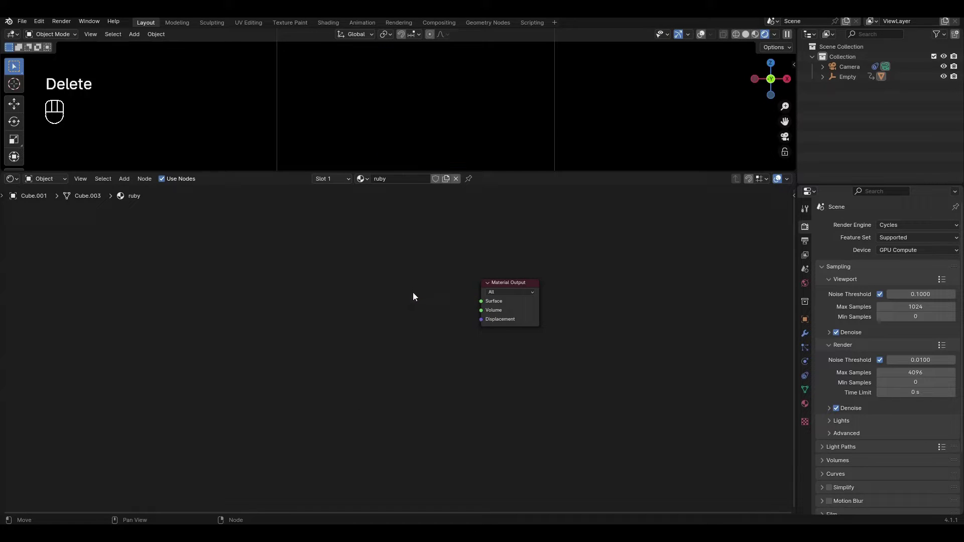
Add a Mix Shader node before the Material Output and feed it into the Surface input
key("shift+a")
type("mix s")
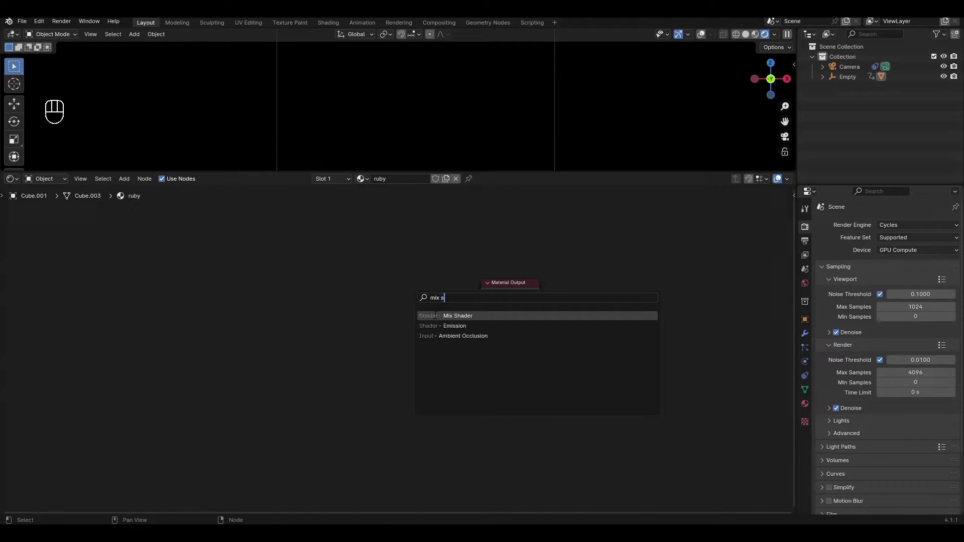
key("Return")
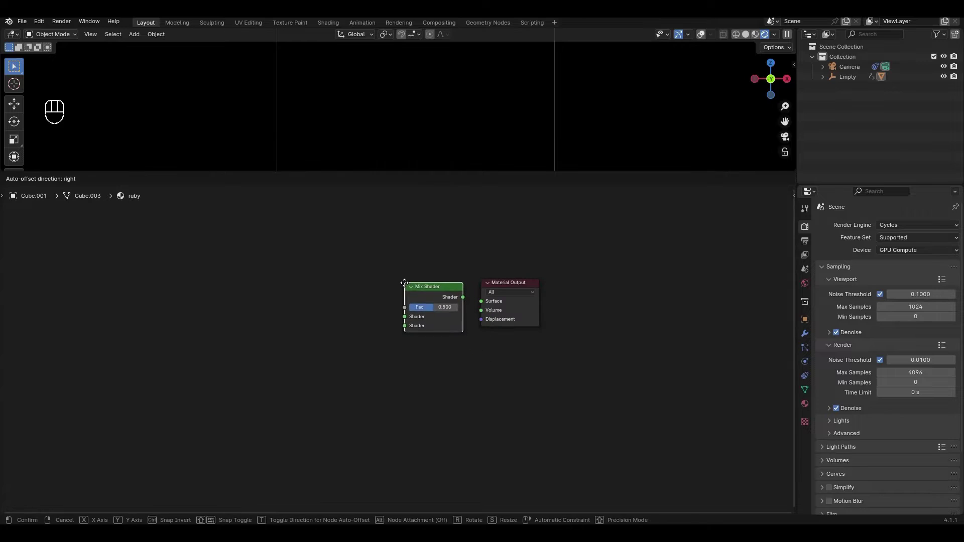
Add an Add Shader node before the Mix Shader, feeding the Mix Shader's first Shader input
middle_click_drag(386, 305, 456, 308)
key("shift+a")
type("ad")
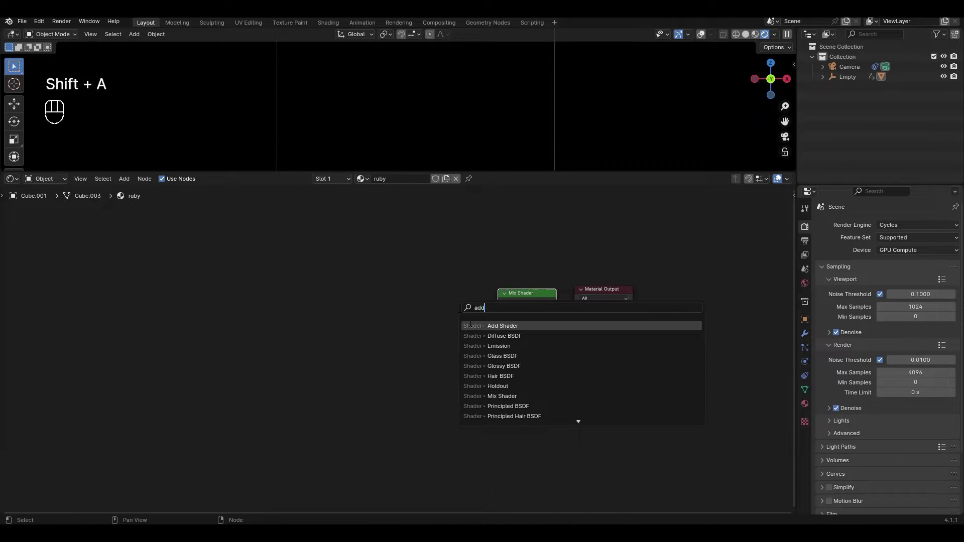
type("d")
key("Return")
left_click(479, 305)
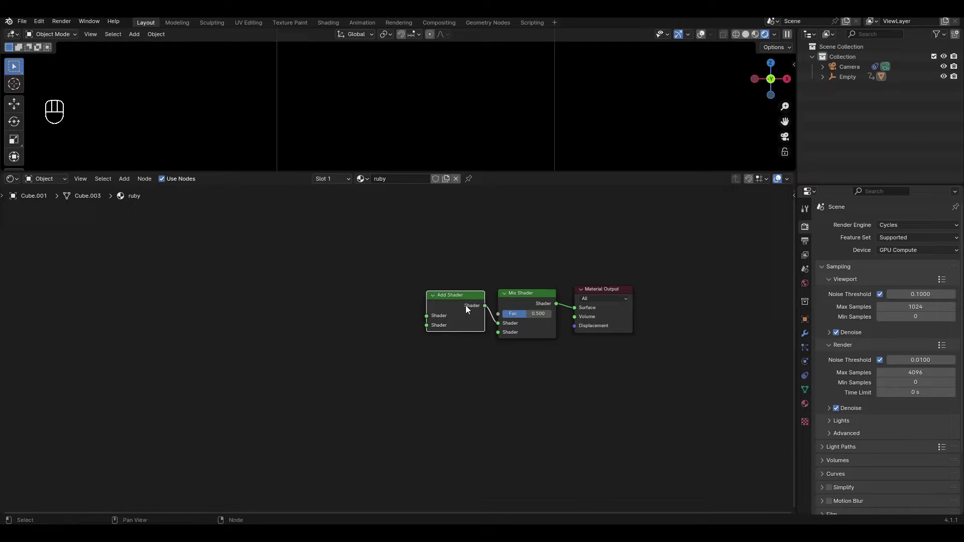
Duplicate the Add Shader and link the copy's output to the original Add Shader's first Shader input
key("shift+d")
left_click(422, 306)
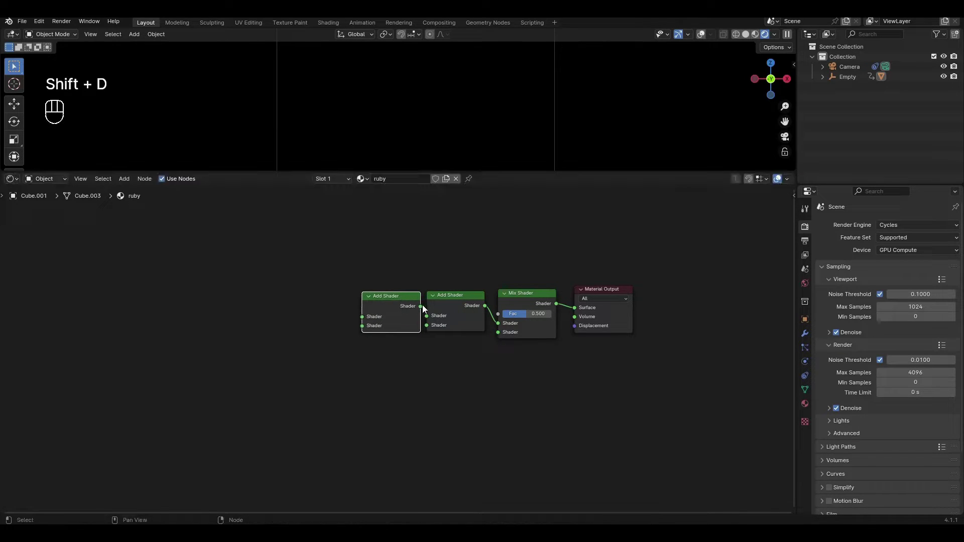
left_click_drag(422, 306, 424, 312)
Add a Glass BSDF node and link it to the first Shader input of the leftmost Add Shader
middle_click_drag(339, 322, 445, 327)
key("shift+a")
type("glass")
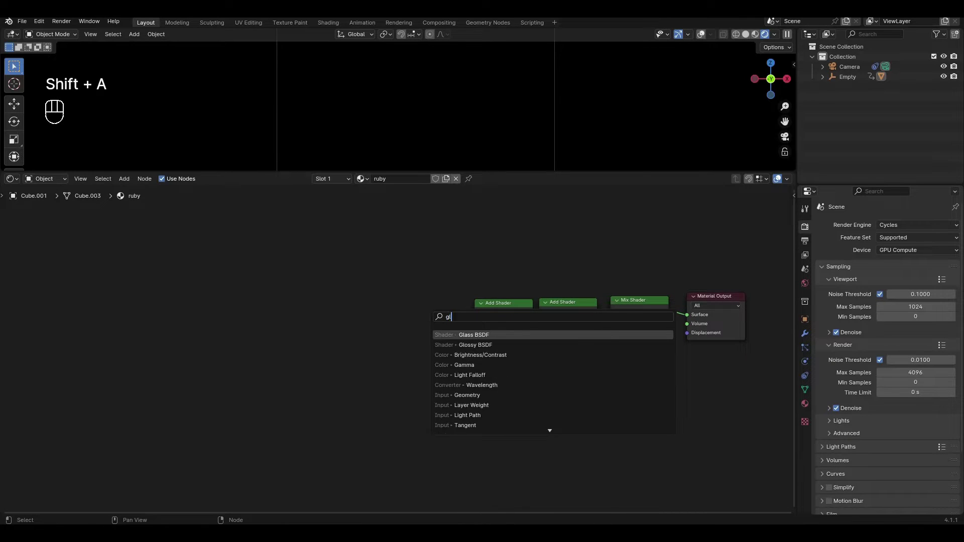
key("Return")
left_click_drag(468, 320, 471, 323)
Duplicate the Glass BSDF below the original and link the copy to the leftmost Add Shader's second Shader input
key("shift+d")
left_click(438, 384)
left_click_drag(457, 386, 466, 345)
Duplicate the Glass BSDF twice more, linking the copies to the second Shader inputs of the right Add Shader and the Mix Shader
middle_click_drag(505, 378, 381, 368)
key("shift+d")
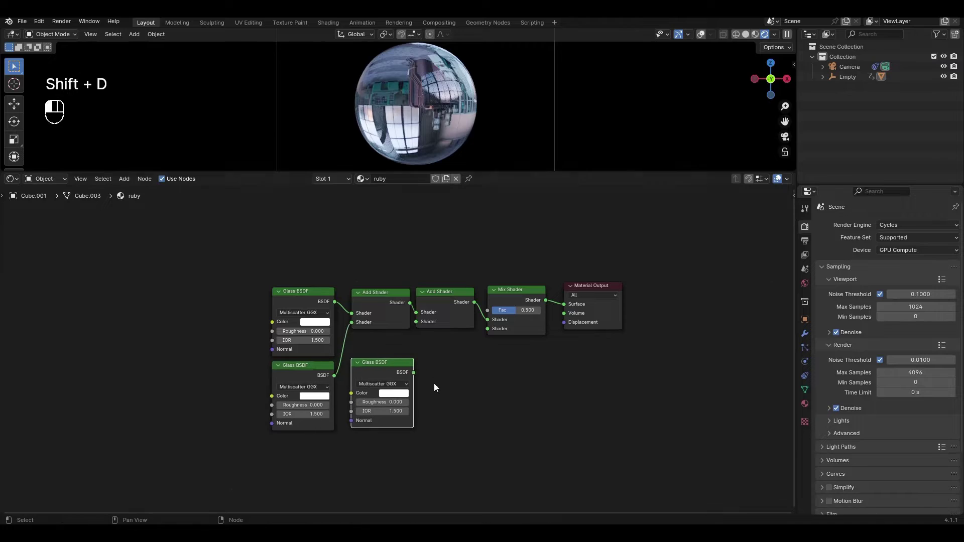
key("shift+d")
left_click(490, 368)
middle_click_drag(510, 376, 454, 376)
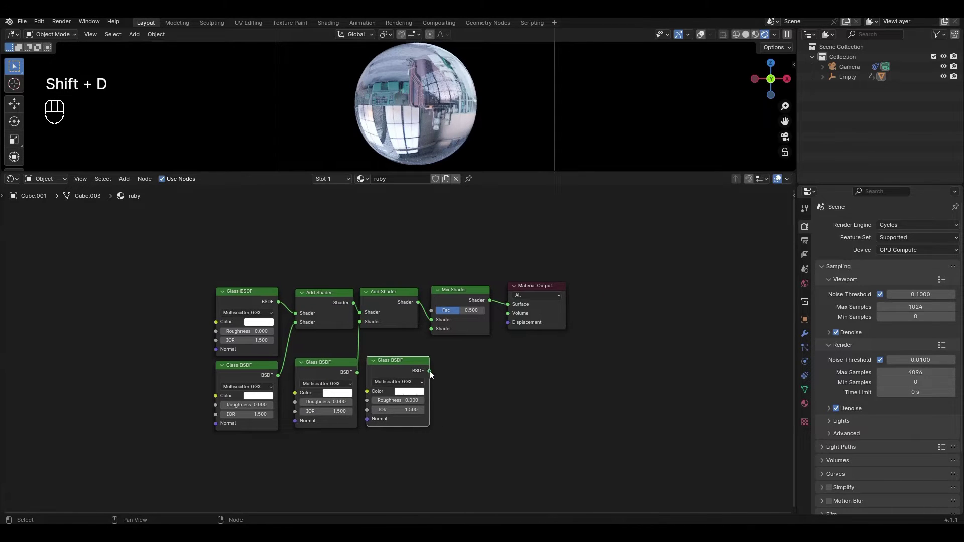
left_click_drag(430, 372, 431, 330)
Add a Light Path node above the Mix Shader and link its Is Shadow Ray output to the Mix Shader's Fac
middle_click_drag(415, 330, 371, 437)
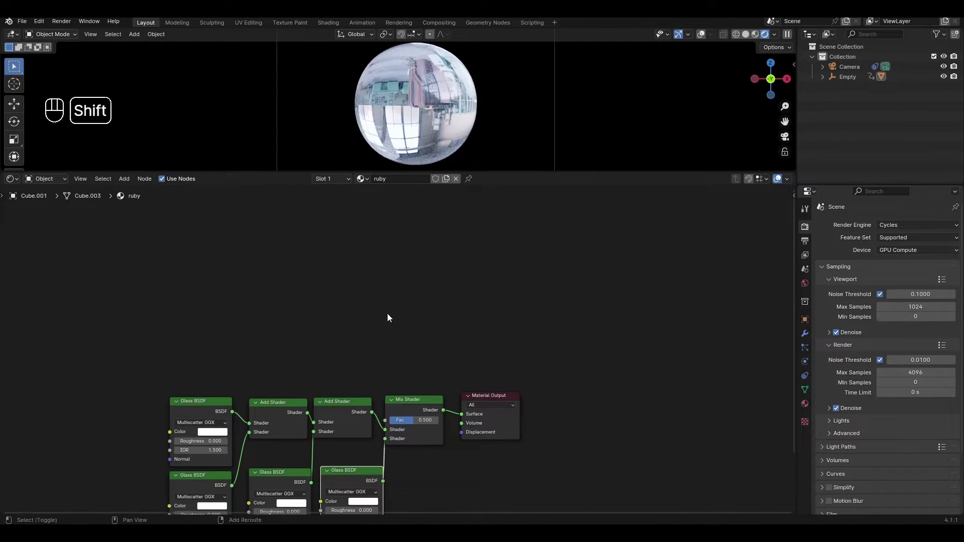
key("shift+a")
type("light")
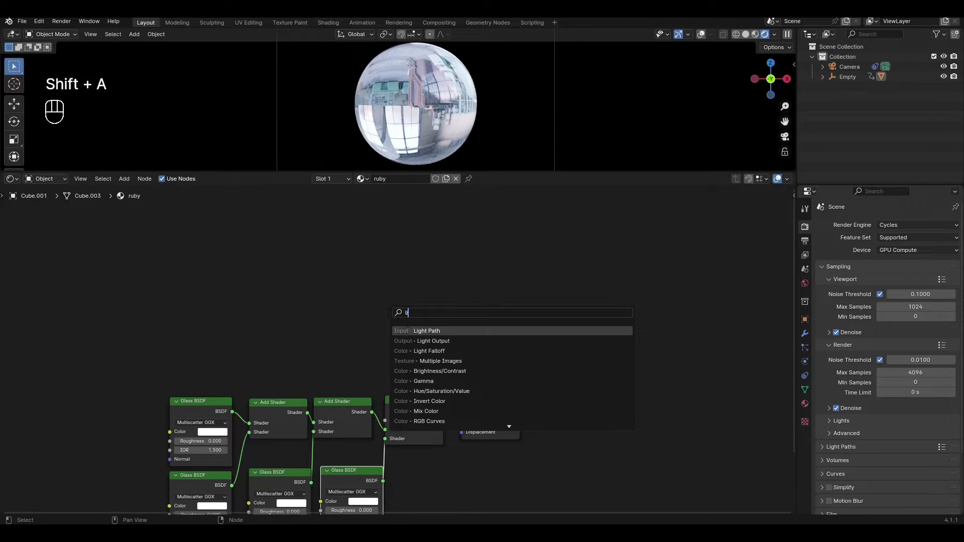
key("Return")
left_click(329, 256)
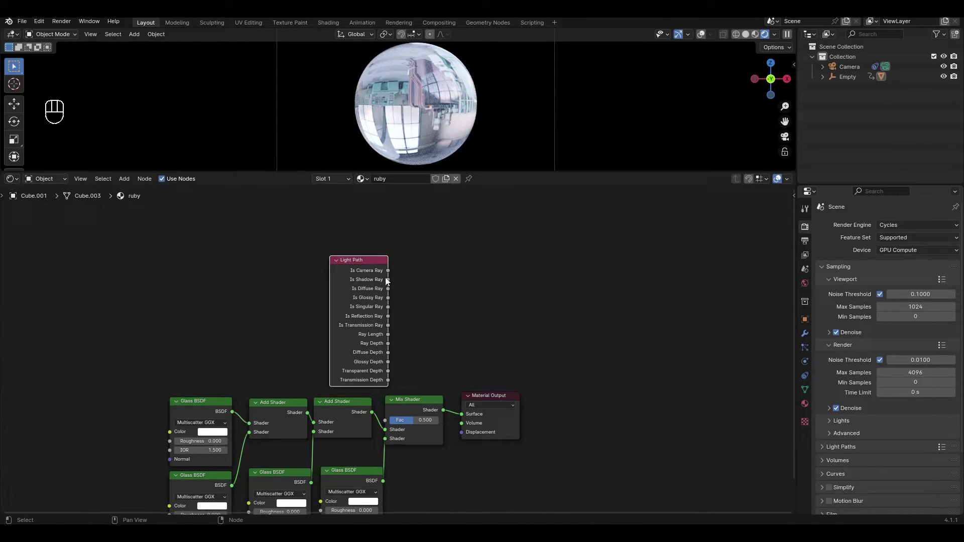
left_click_drag(383, 394, 387, 415)
Set the upper-left Glass BSDF's color to magenta and its IOR to 1.45
middle_click_drag(284, 374, 483, 272)
middle_click_drag(416, 328, 440, 327)
left_click(439, 322)
left_click_drag(452, 227, 483, 245)
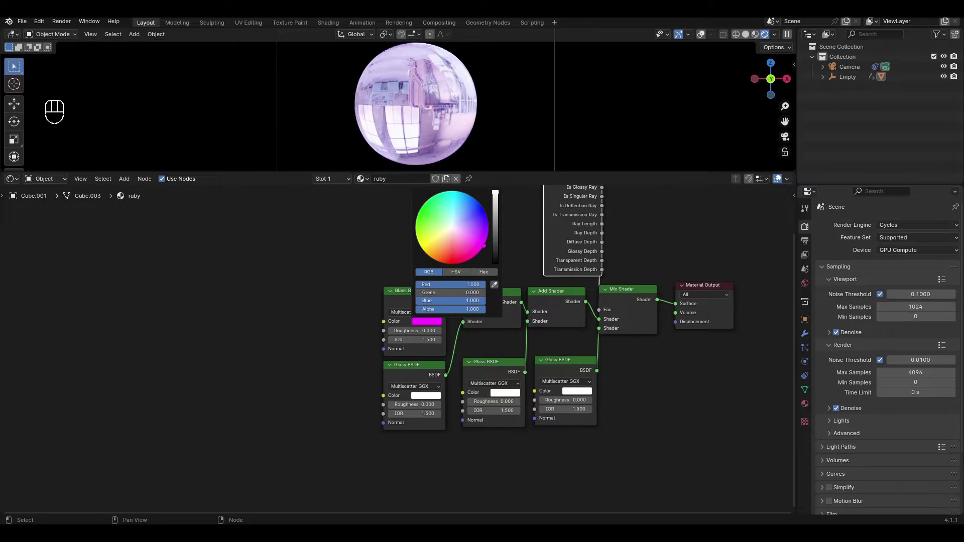
left_click(434, 340)
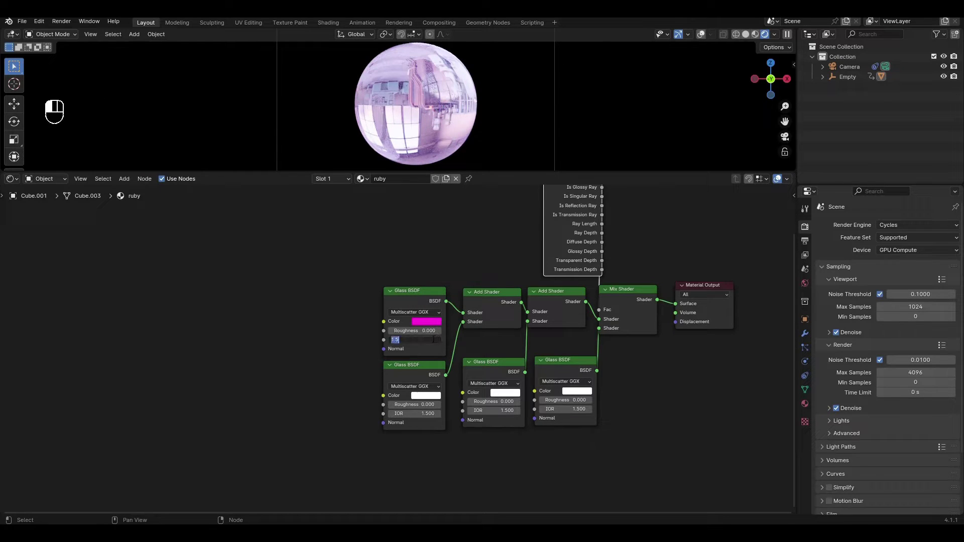
type("1.45")
key("Return")
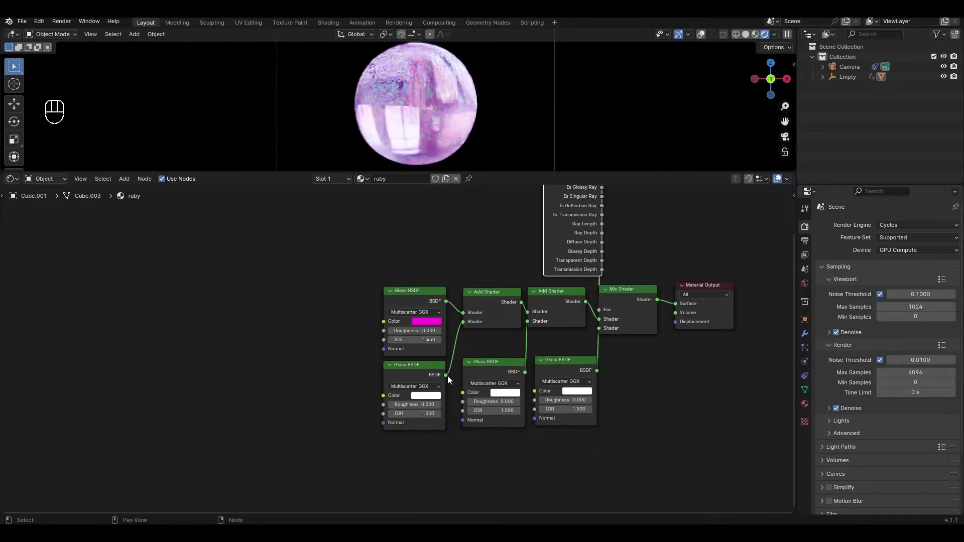
Set the lower-left Glass BSDF's color to pure red (Red 1, Green 0, Blue 0)
left_click(434, 395)
left_click_drag(466, 367, 422, 375)
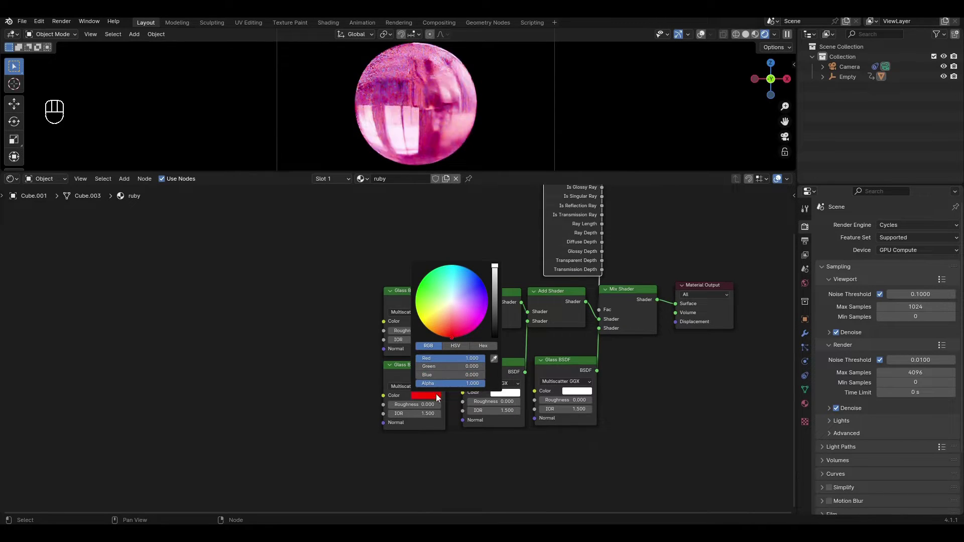
Set the color of the Glass BSDF feeding the right Add Shader to orange-yellow and its IOR to 1.55
middle_click_drag(506, 441, 436, 430)
left_click(433, 386)
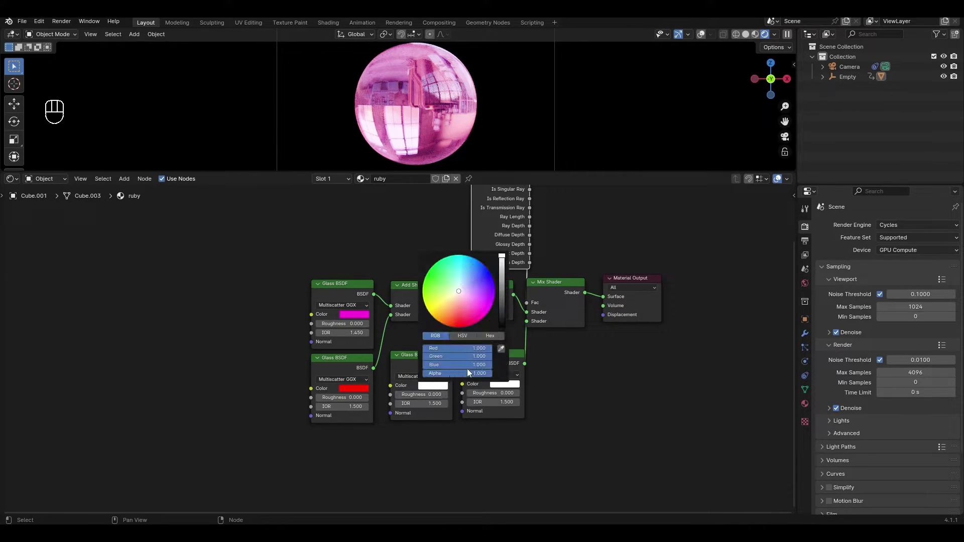
left_click_drag(483, 356, 422, 365)
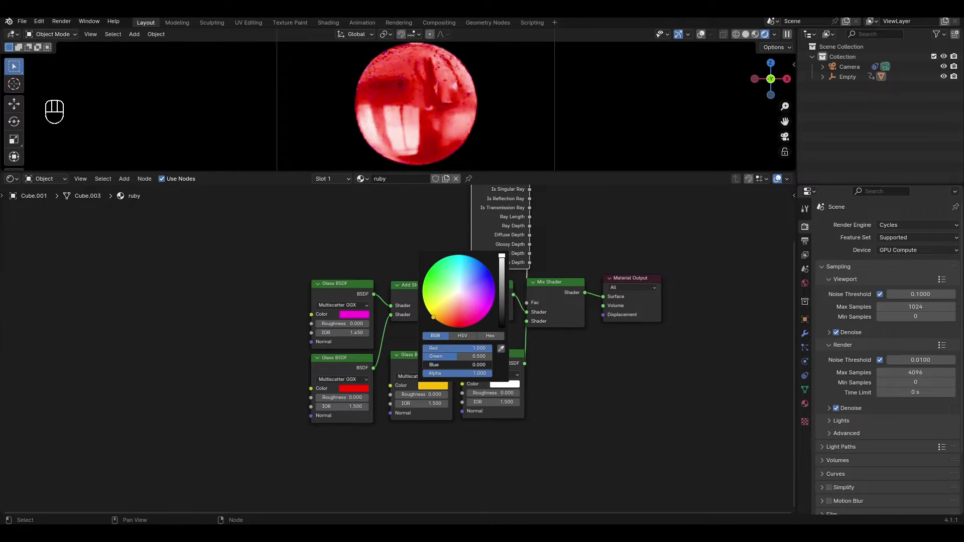
left_click(422, 404)
type("1.55")
key("Return")
Add a Color Ramp and link its Color output to the Roughness of the magenta, red and yellow Glass BSDF nodes
middle_click_drag(272, 351, 450, 359)
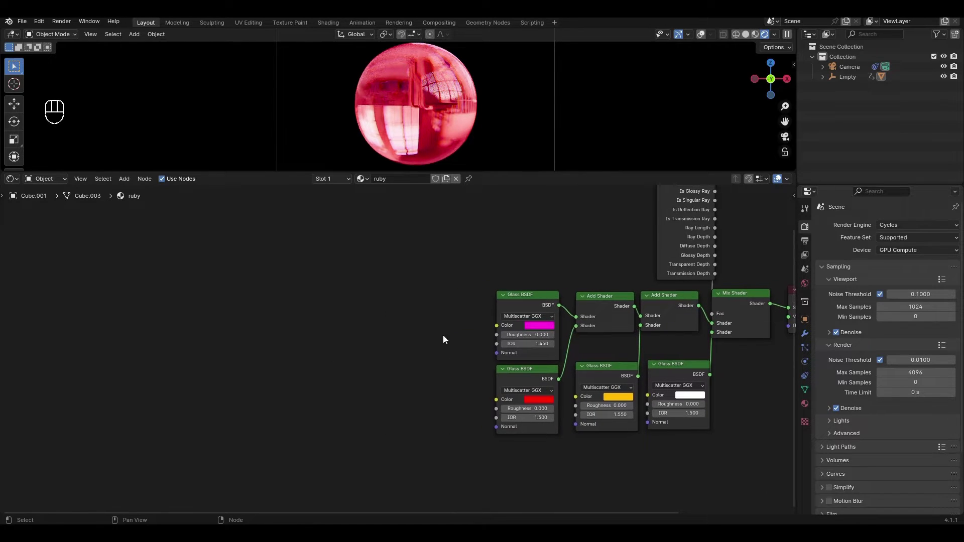
key("shift+a")
type("colo")
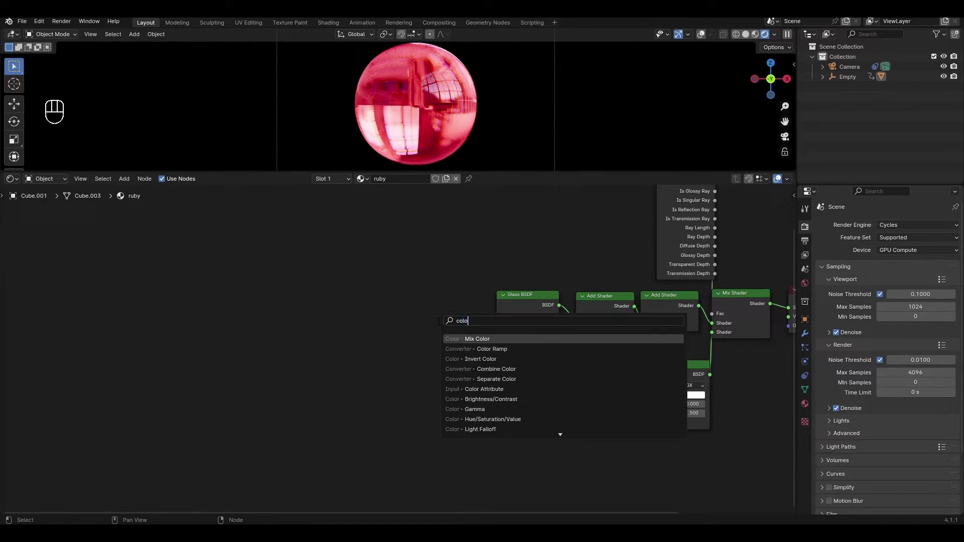
left_click(492, 349)
left_click_drag(483, 320, 497, 334)
left_click_drag(474, 304, 496, 408)
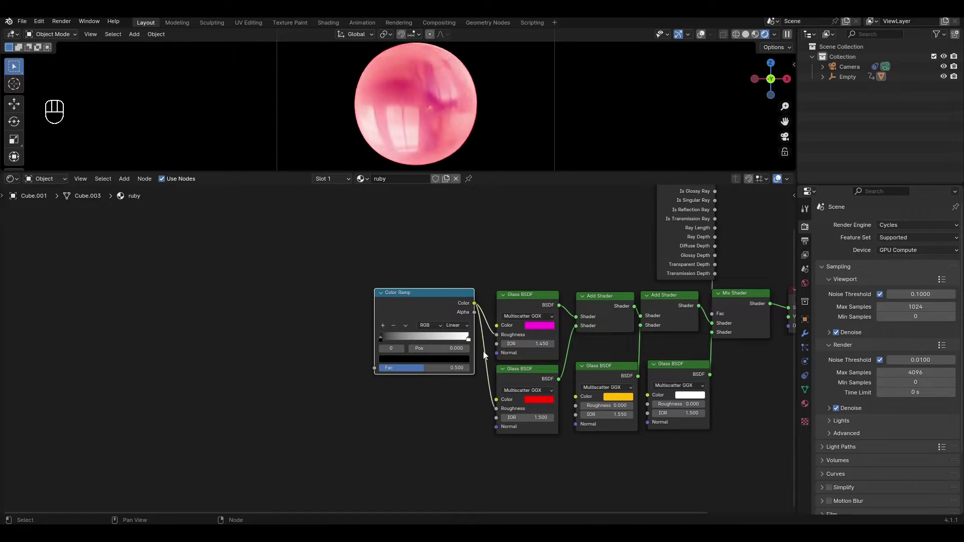
left_click_drag(474, 303, 575, 405)
left_click(477, 310)
Add a Noise Texture node before the Color Ramp and link its Fac output to the ramp's Fac input
middle_click_drag(365, 329, 470, 329)
key("shift+a")
left_click(453, 318)
type("noise")
key("Return")
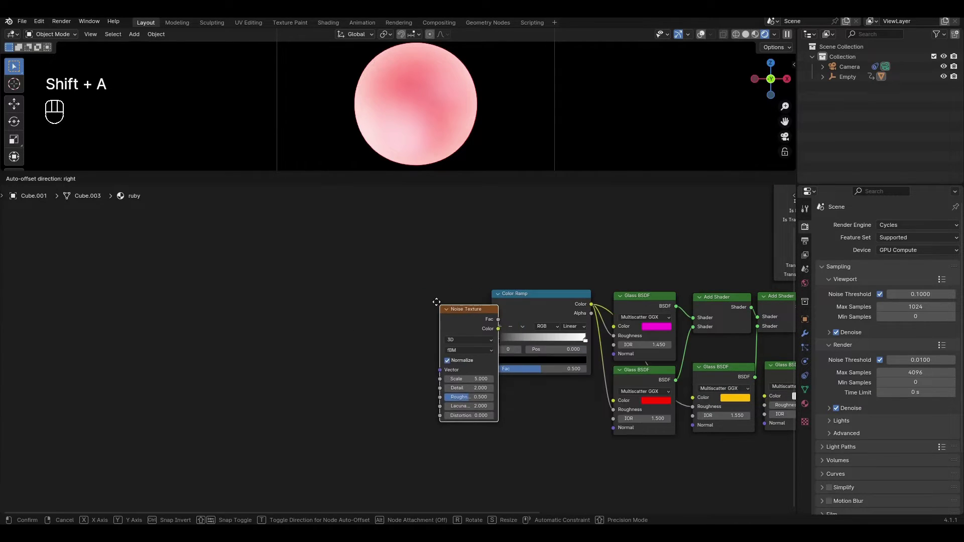
left_click(420, 288)
left_click_drag(482, 305, 491, 369)
Add a Mapping node before the Noise Texture and link its Vector output to the noise's Vector input
middle_click_drag(386, 327, 441, 326)
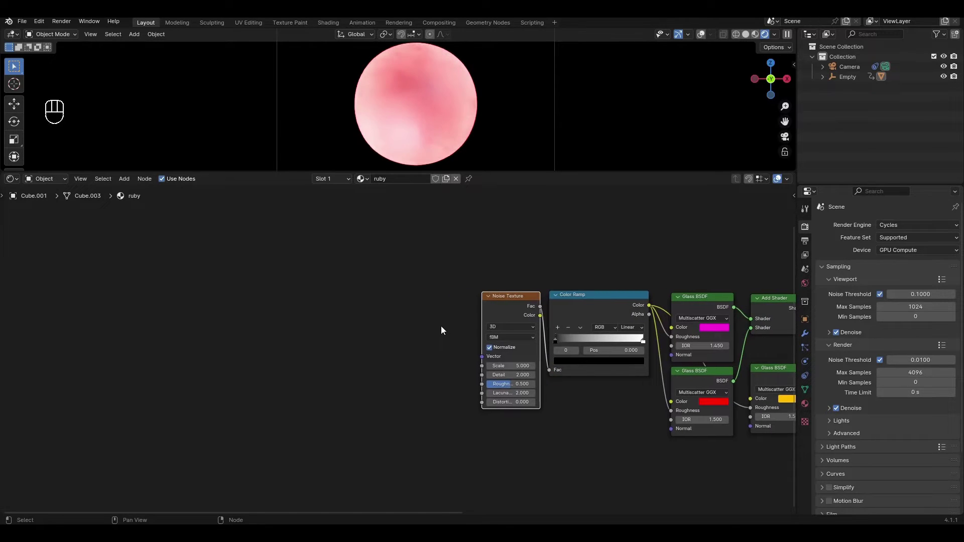
key("shift+a")
type("ma")
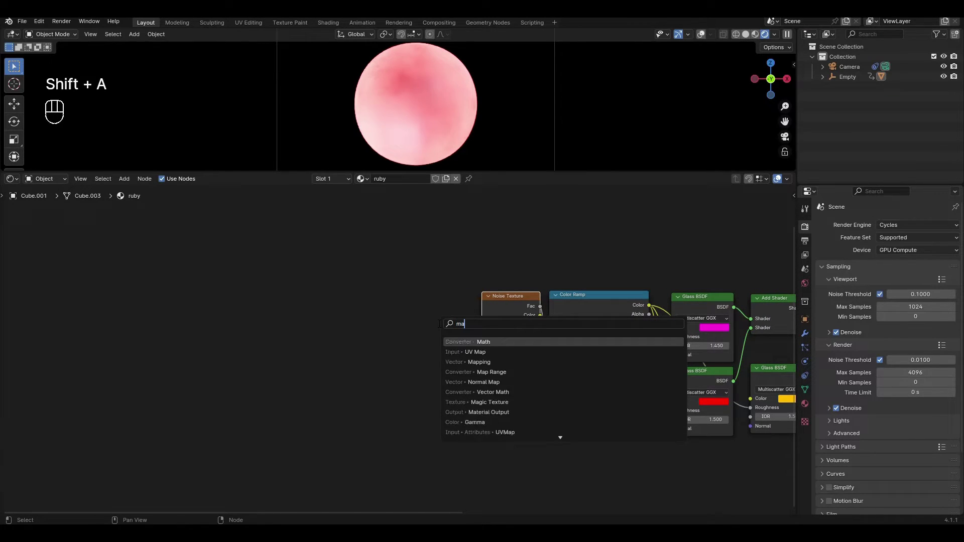
type("p")
key("Return")
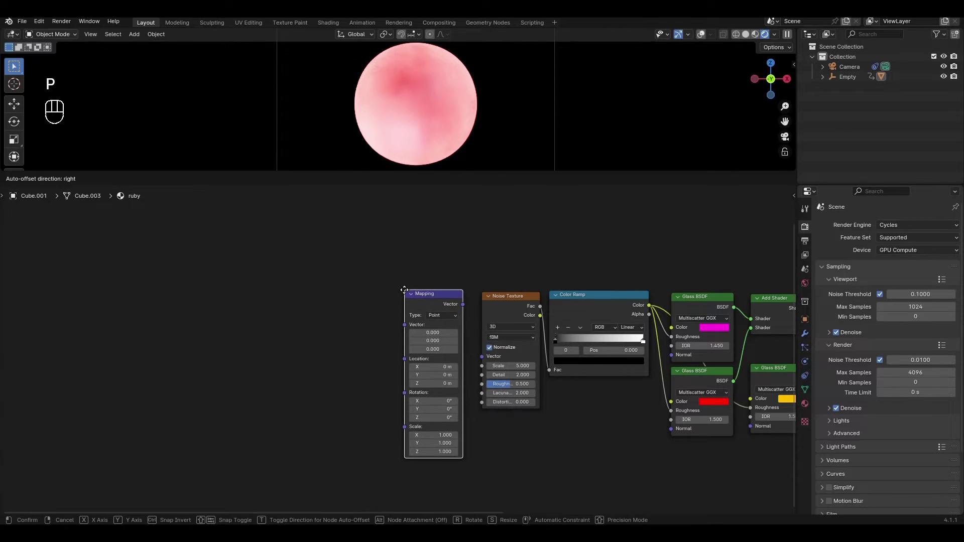
left_click(404, 290)
left_click_drag(462, 304, 481, 356)
Add a Texture Coordinate node and link its Generated output to the Mapping node's Vector input
middle_click_drag(416, 358, 462, 353)
key("shift+a")
left_click(439, 342)
type("texture co")
key("Return")
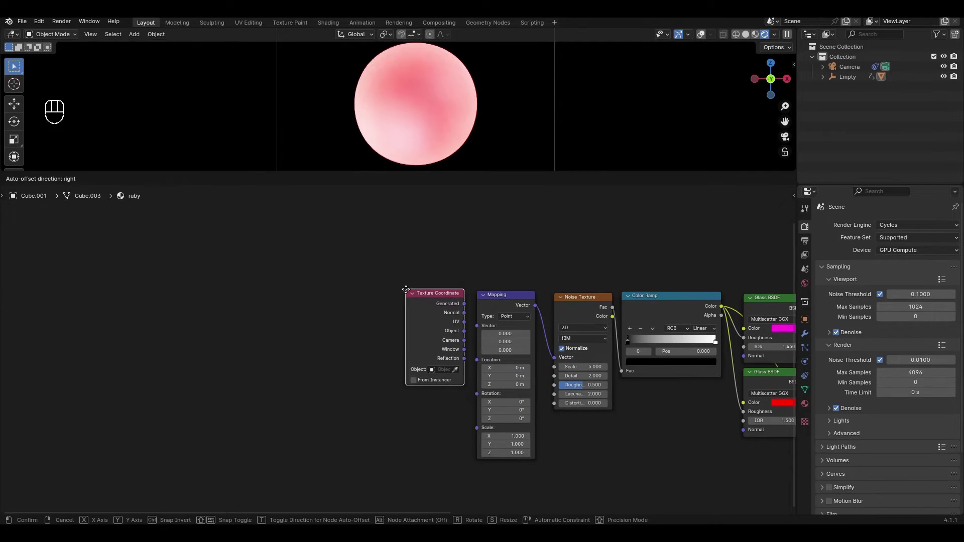
left_click(451, 308)
left_click_drag(464, 303, 476, 325)
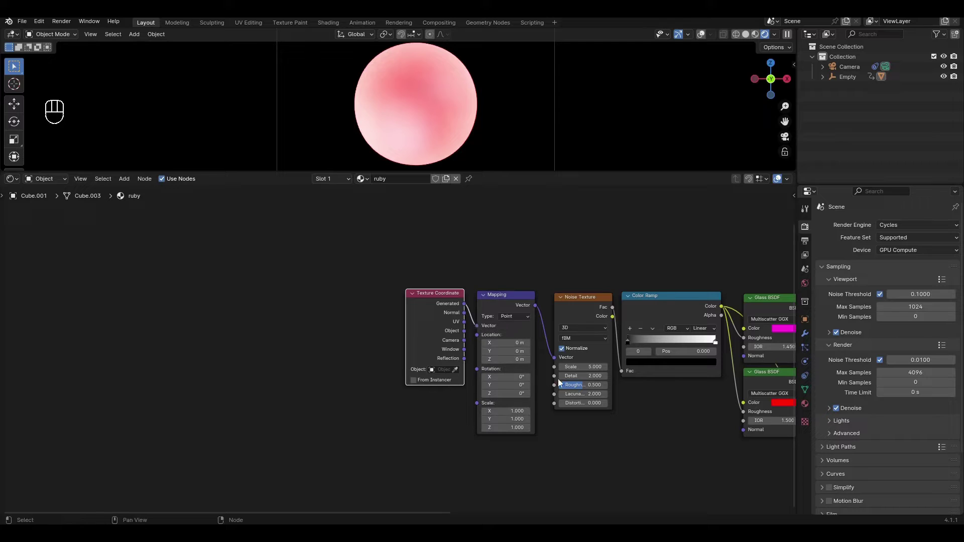
Set the Noise Texture's Scale to 10, Detail to 8, Roughness to 0.7 and Distortion to 0.2
middle_click_drag(630, 416, 435, 371)
scroll(435, 371, "up", 1)
left_click(424, 349)
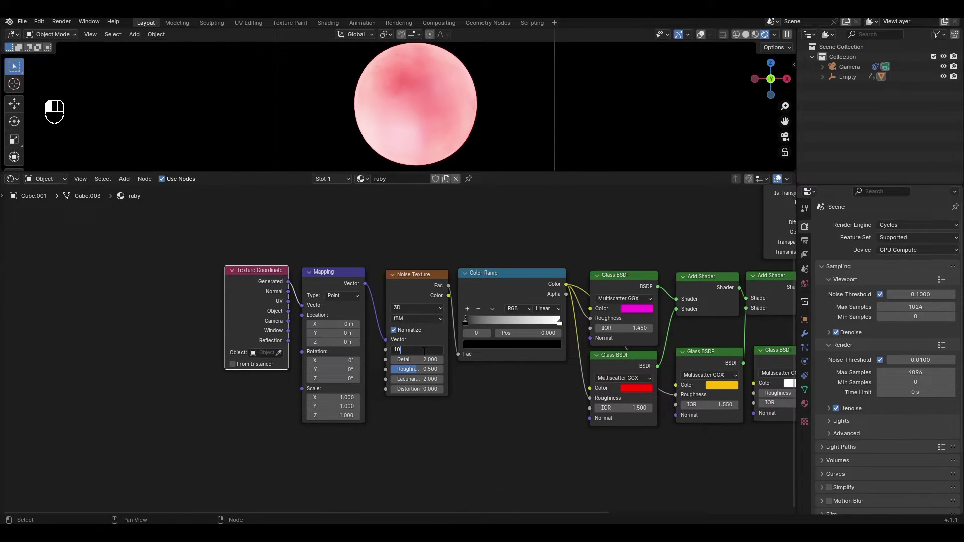
key("Tab")
type("8")
key("Return")
left_click_drag(425, 369, 436, 369, "ctrl")
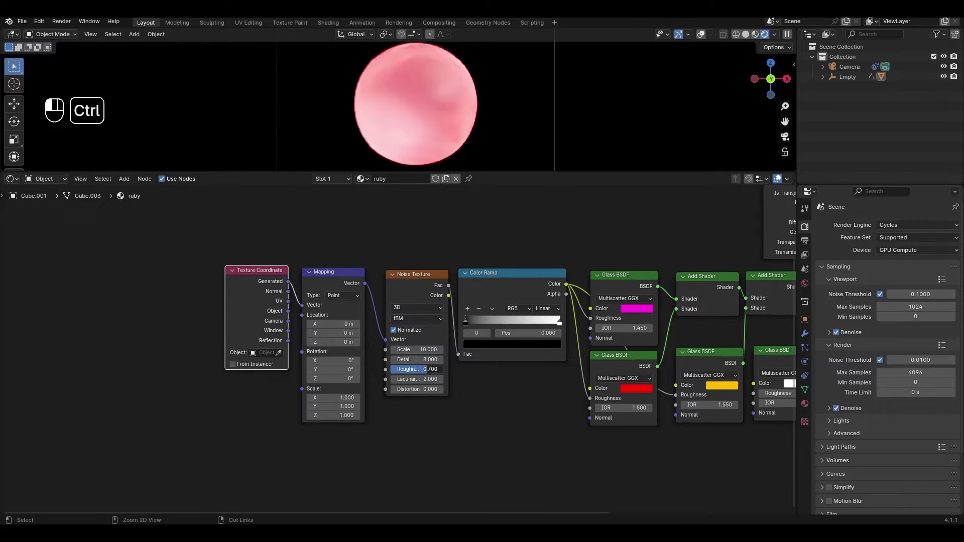
scroll(440, 391, "up", 2, "ctrl")
Set the position of the Color Ramp's black stop to 0.350
middle_click_drag(505, 382, 415, 395)
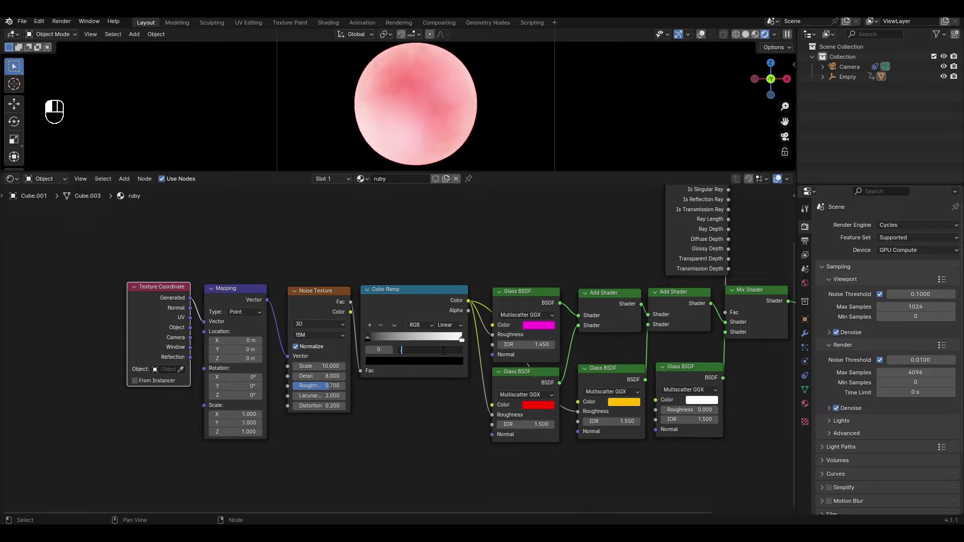
key("Return")
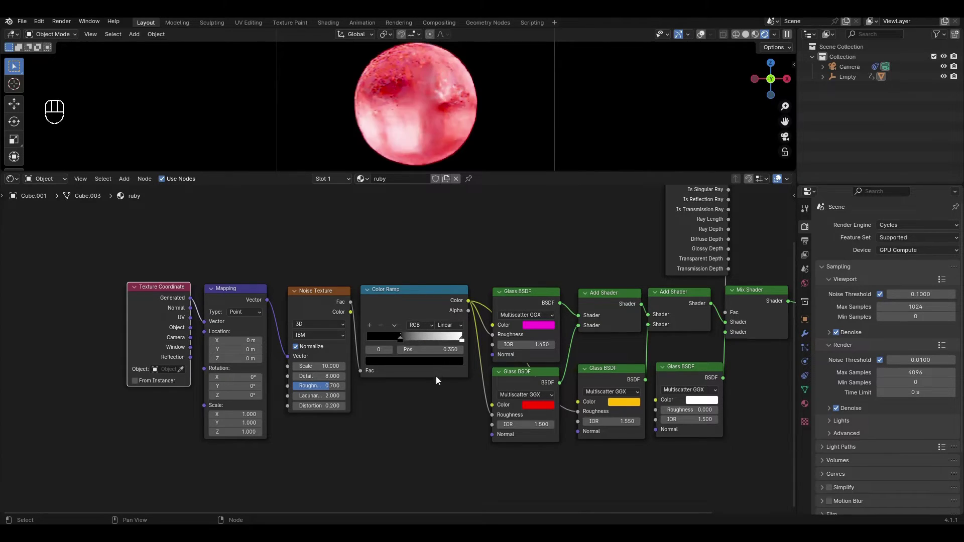
Add a Bump node below the Color Ramp and link its Normal output to the magenta Glass BSDF's Normal input
scroll(429, 414, "down", 1)
middle_click_drag(429, 414, 429, 360)
key("shift+a")
type("bump")
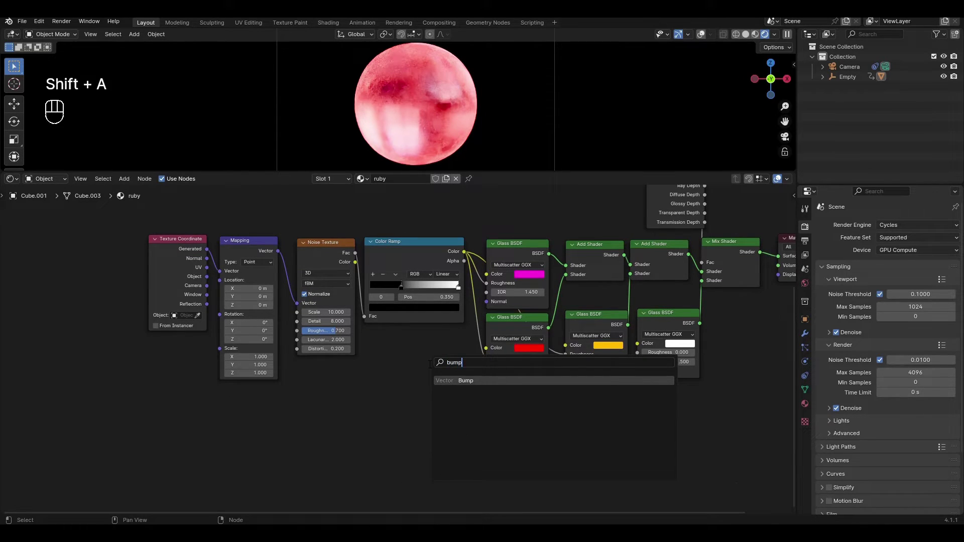
key("Return")
left_click(459, 380)
left_click_drag(459, 376, 486, 301)
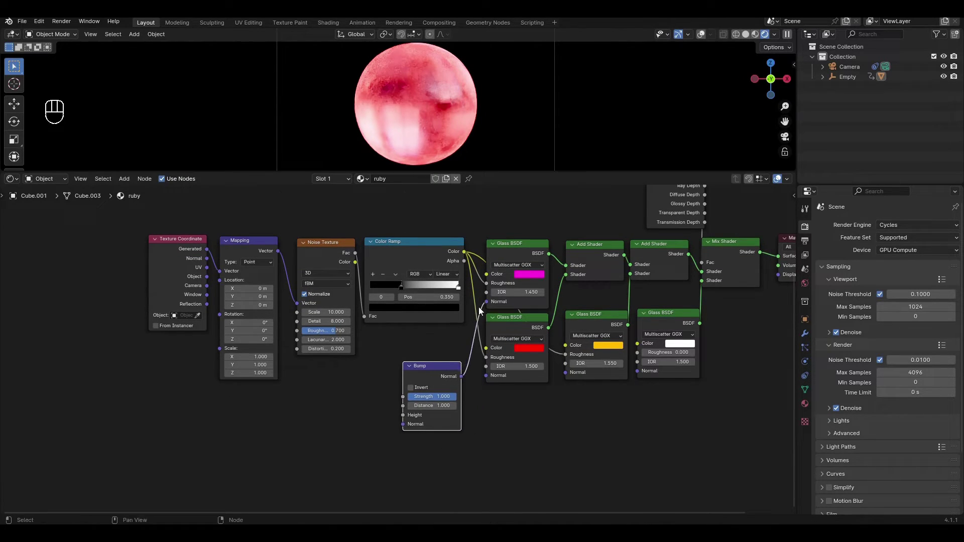
Link the Bump node's Normal output to the red and yellow Glass BSDFs, and connect a new Color Ramp to its Height input
left_click_drag(461, 375, 573, 374)
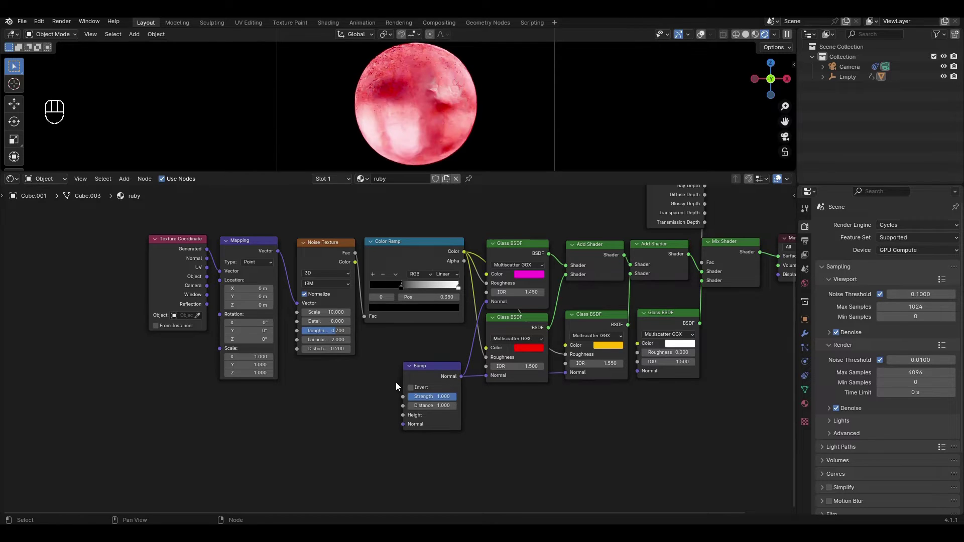
middle_click_drag(395, 382, 470, 345)
scroll(462, 341, "up", 1)
key("shift+a")
type("c")
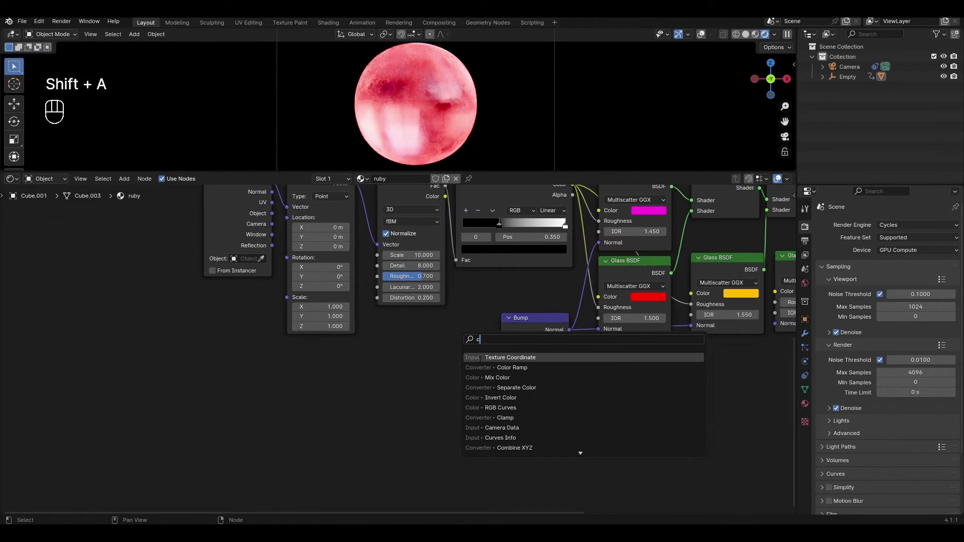
key("Down")
key("Return")
left_click(375, 329)
left_click_drag(495, 382, 495, 382)
Add a Voronoi Texture with its Color linked to the new Color Ramp's Fac and its Vector fed by the Mapping node
middle_click_drag(351, 387, 432, 351)
key("shift+a")
type("voronoi")
key("Return")
left_click(404, 320)
left_click_drag(478, 375, 484, 394)
scroll(459, 225, "down", 2)
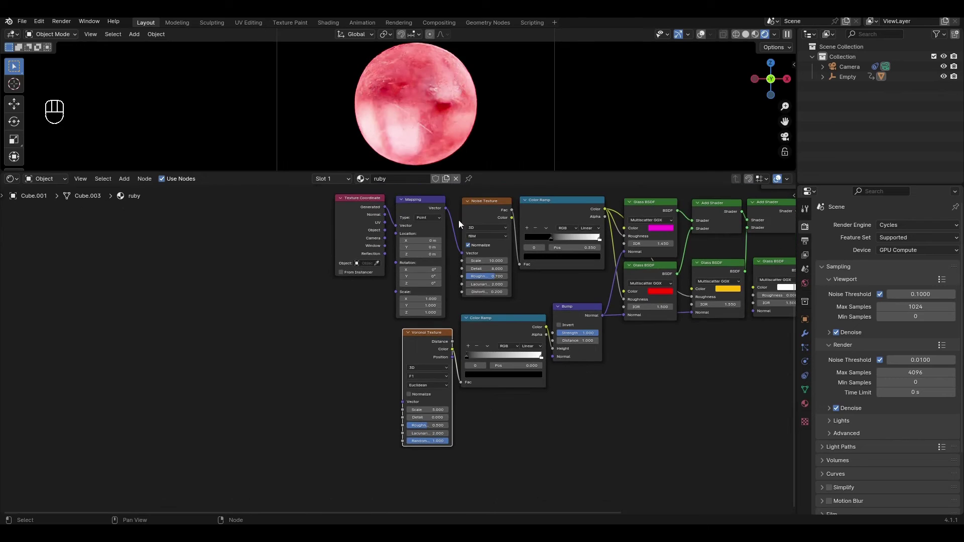
left_click_drag(448, 211, 403, 402)
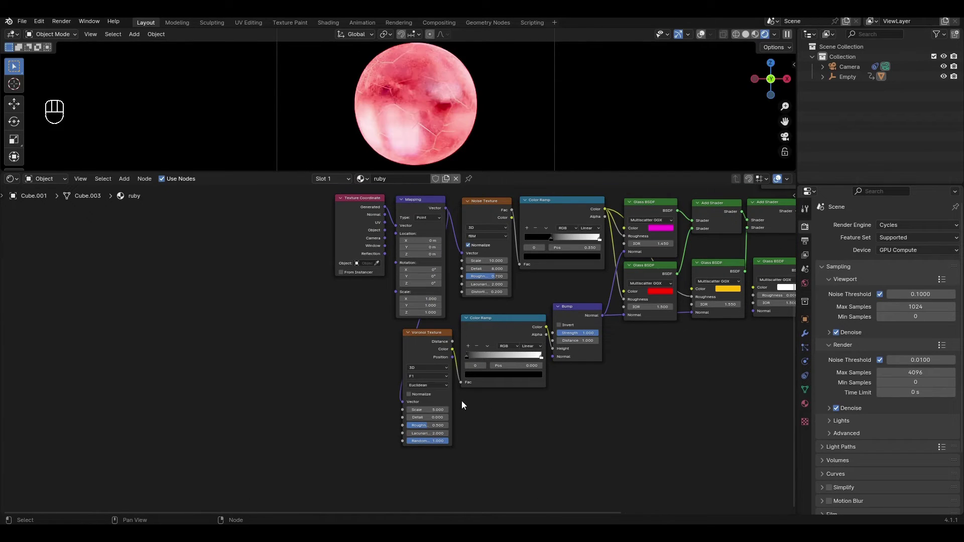
Enable Normalize on the Voronoi Texture with Scale 3.5 and Detail 0.1, and set the Bump node's Strength to 0.1
scroll(462, 400, "up", 2)
scroll(480, 415, "up", 1)
middle_click_drag(483, 419, 451, 339)
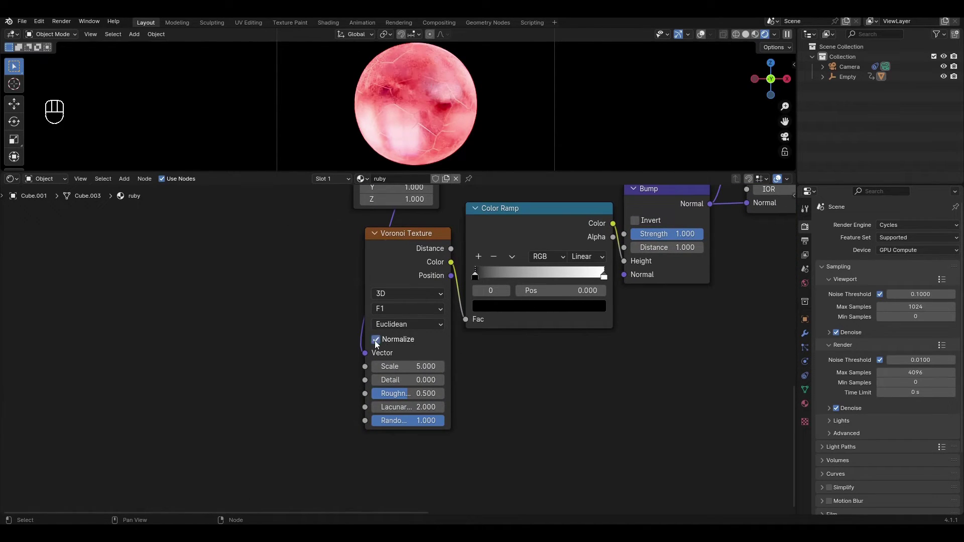
left_click(406, 366)
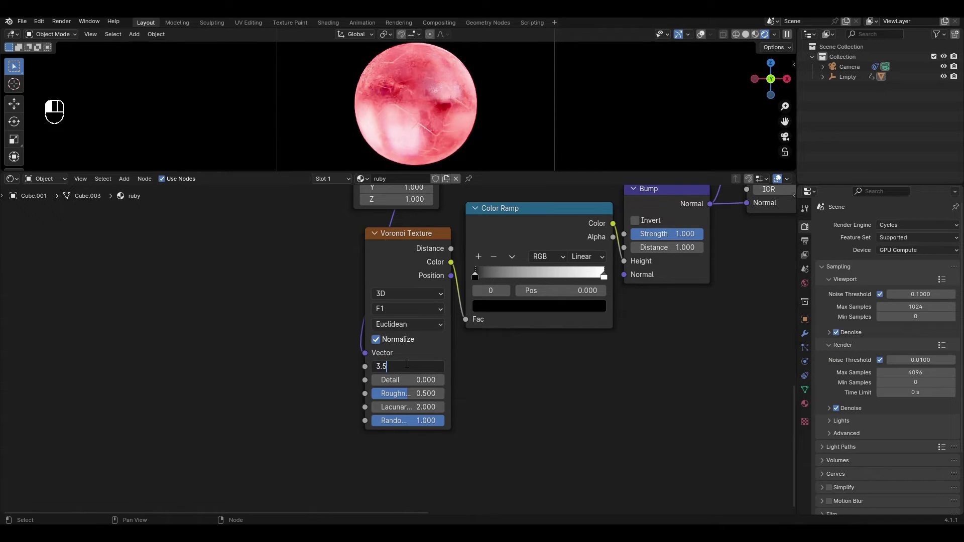
key("Return")
left_click(408, 378)
type(".1")
key("Return")
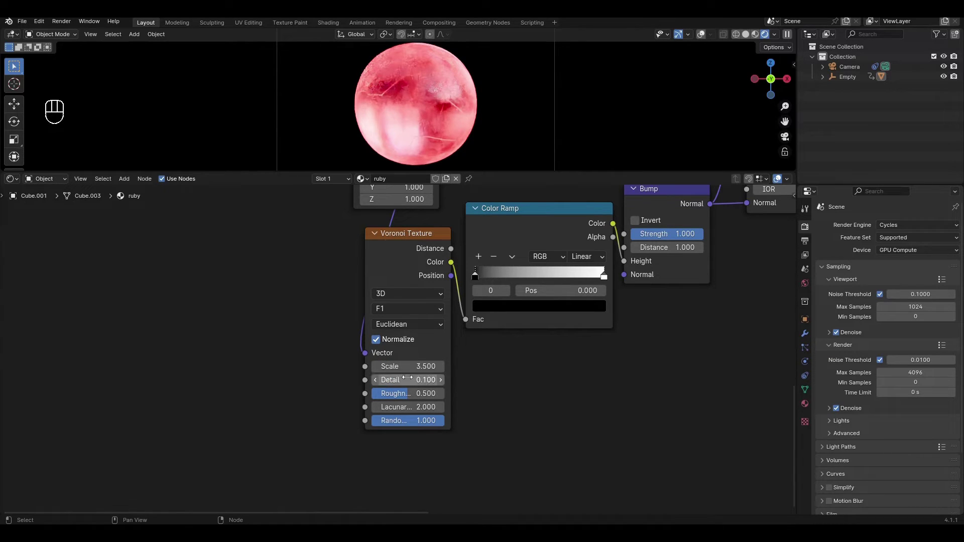
middle_click_drag(581, 369, 366, 449)
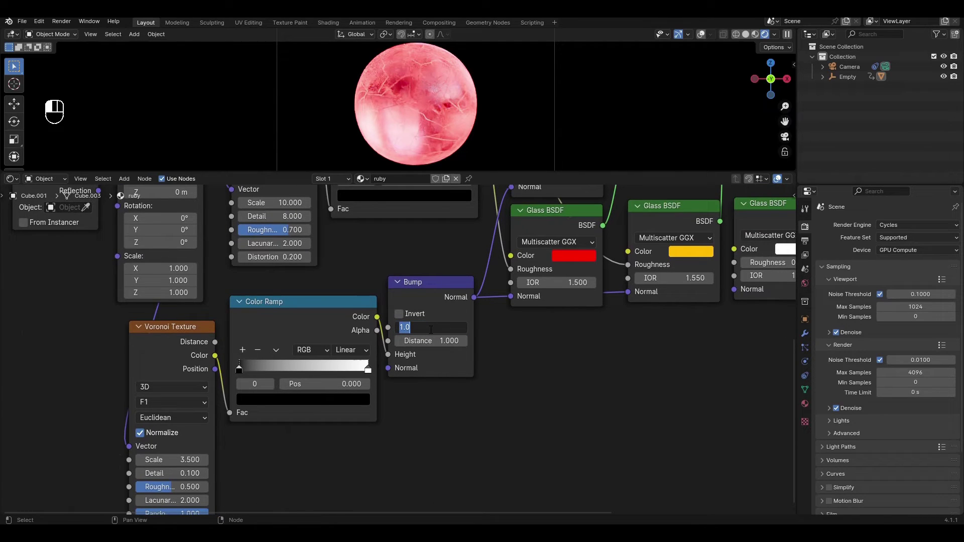
key("Return")
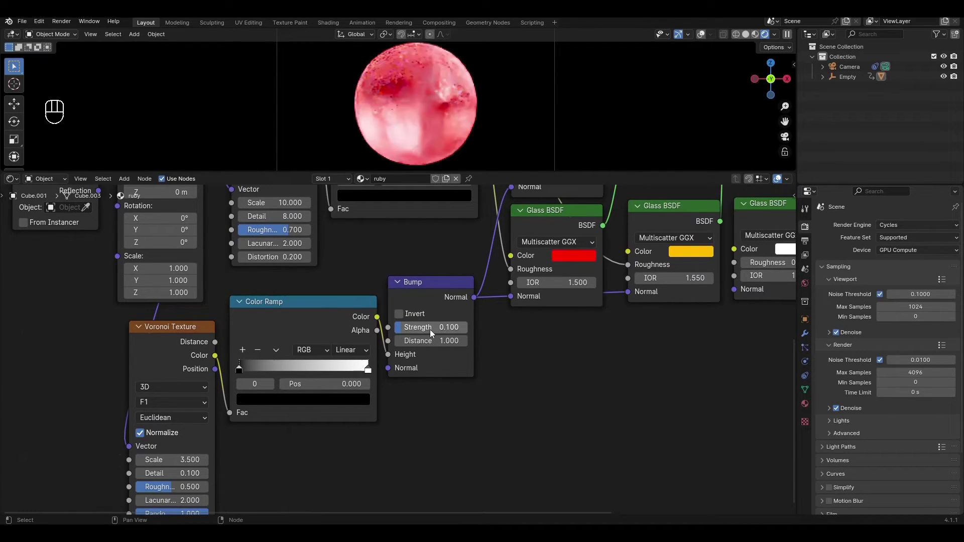
Move the Material Output node farther away from the Mix Shader to make room for more nodes
scroll(538, 342, "down", 2)
middle_click_drag(538, 342, 314, 398)
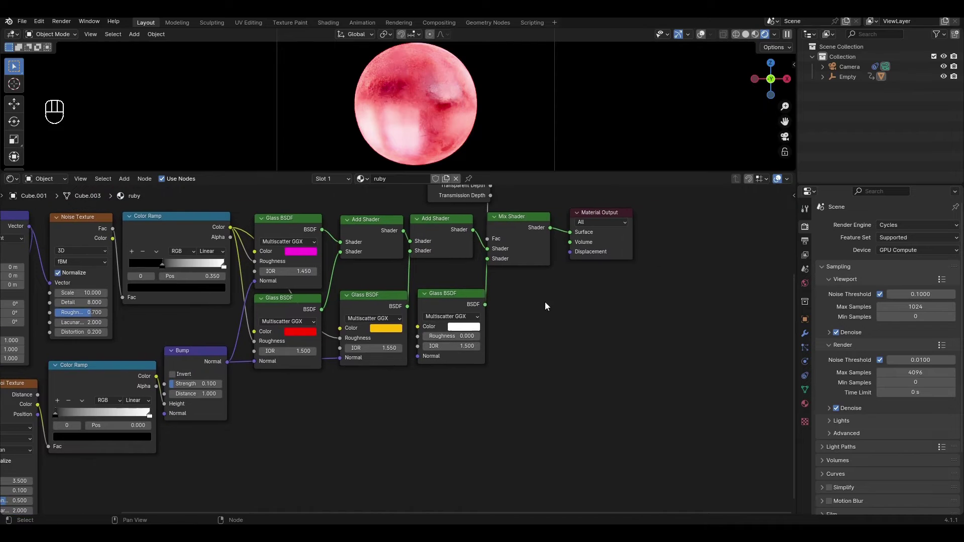
middle_click_drag(548, 307, 355, 370)
left_click(398, 289)
key("g")
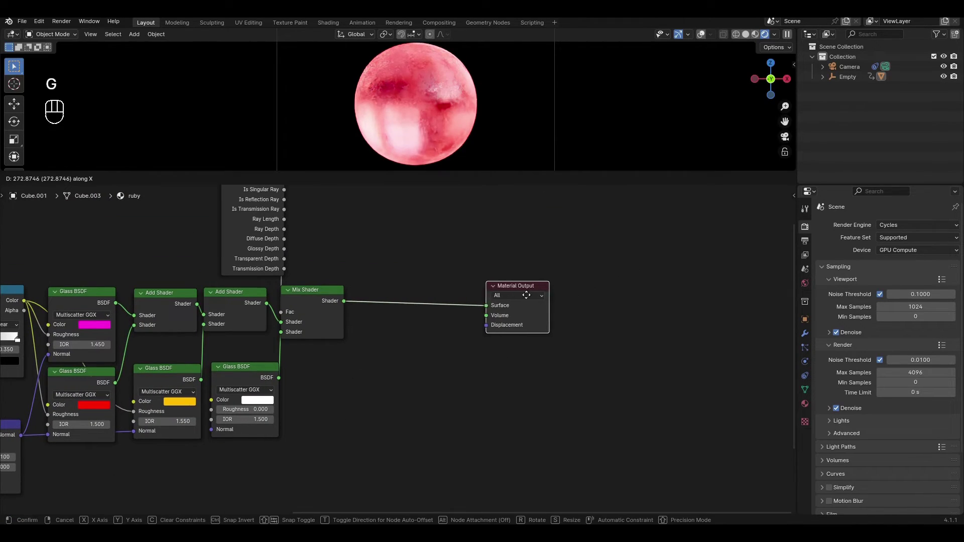
left_click(558, 301)
Add a Volume Absorption node linked to the Material Output's Volume input, with Density 5 and a red color
key("shift+a")
left_click(456, 339)
type("vol")
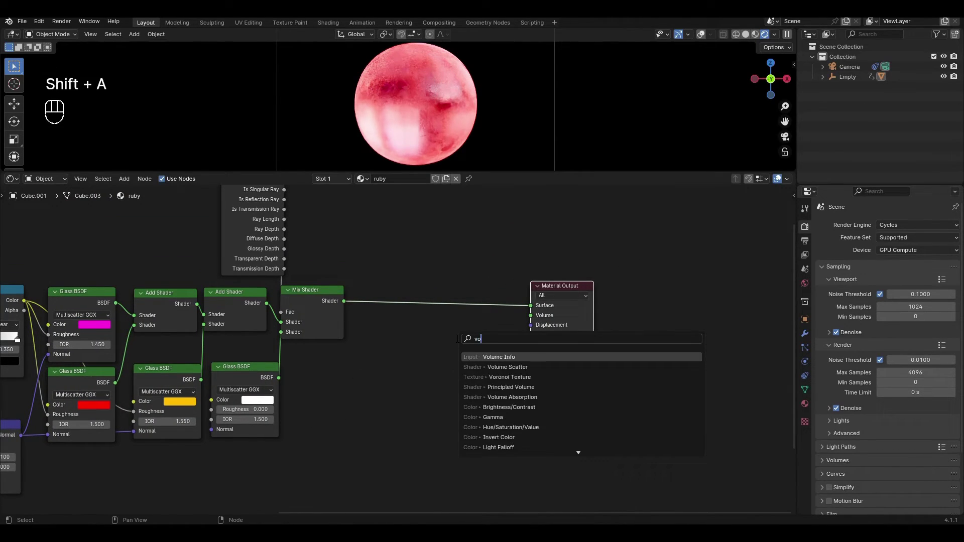
left_click(497, 387)
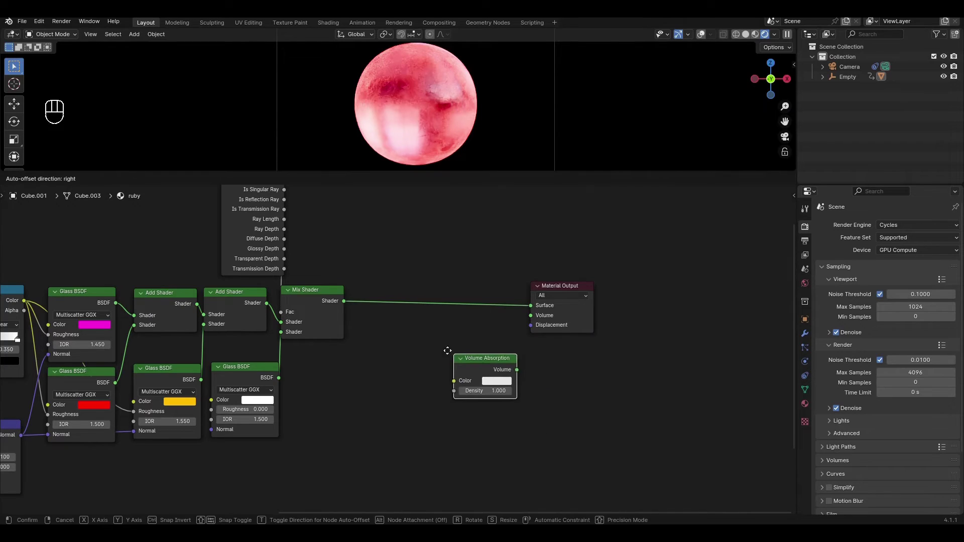
left_click(460, 336)
left_click_drag(509, 323, 529, 316)
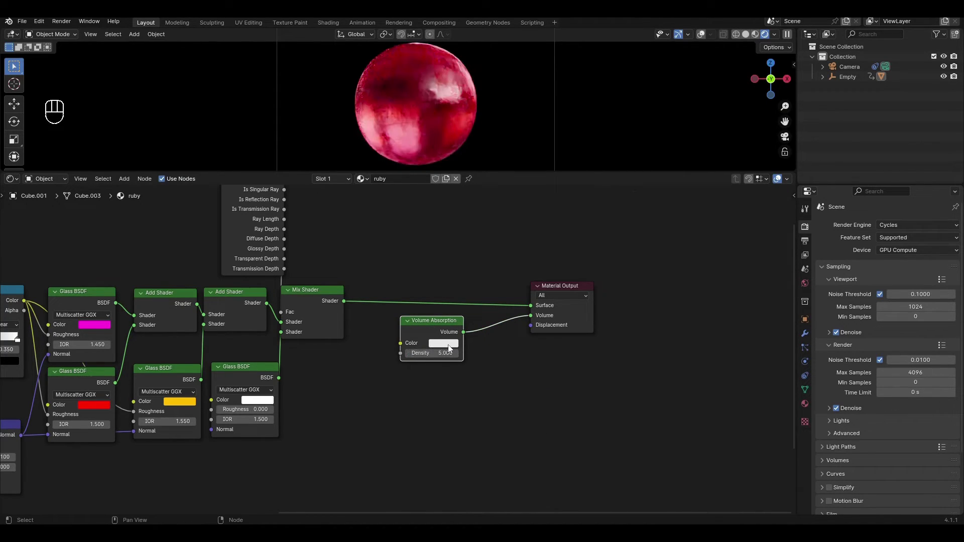
left_click(455, 345)
left_click_drag(478, 314, 432, 324)
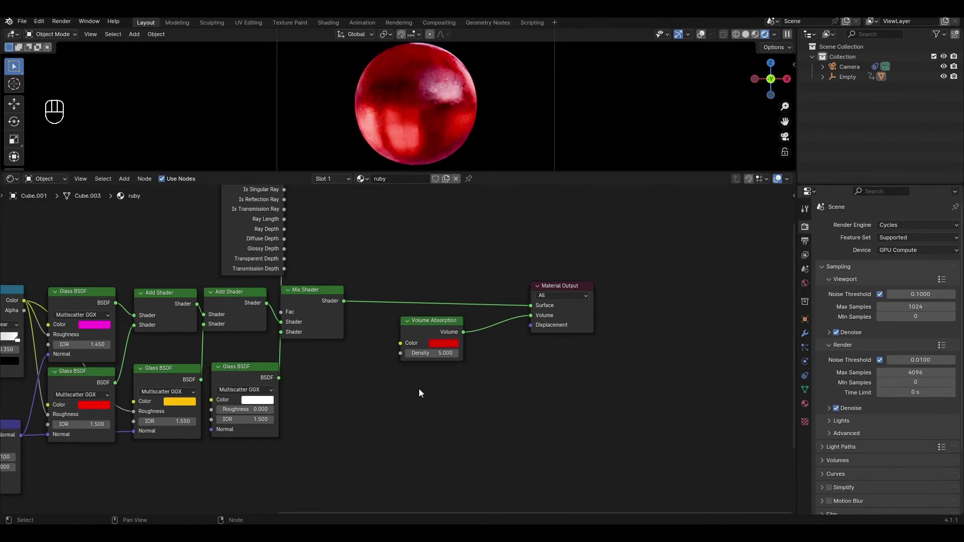
Add a Displacement node below the Volume Absorption and link it to the Material Output's Displacement input
middle_click_drag(418, 389, 407, 338)
key("shift+a")
left_click(447, 343)
type("di")
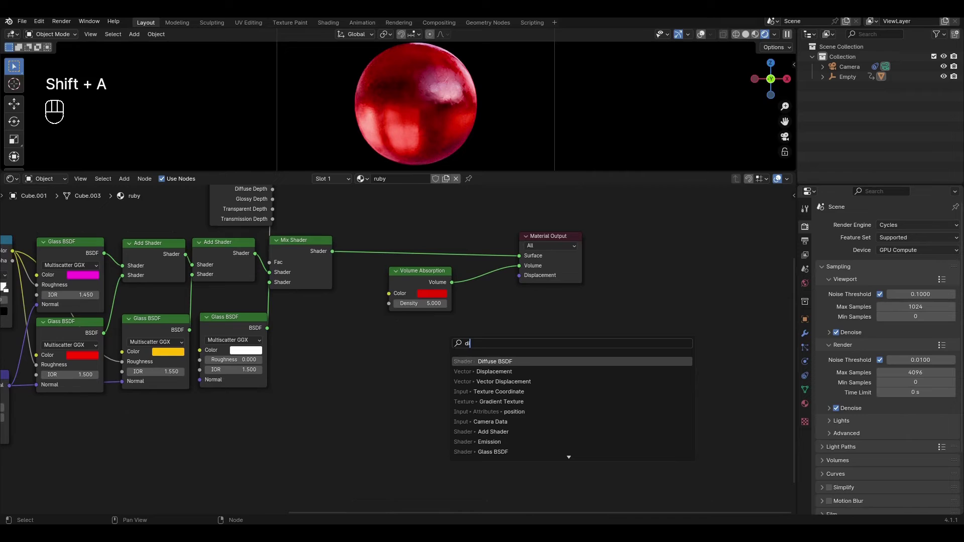
left_click(458, 371)
left_click(405, 338)
left_click_drag(467, 349, 518, 276)
left_click(445, 343)
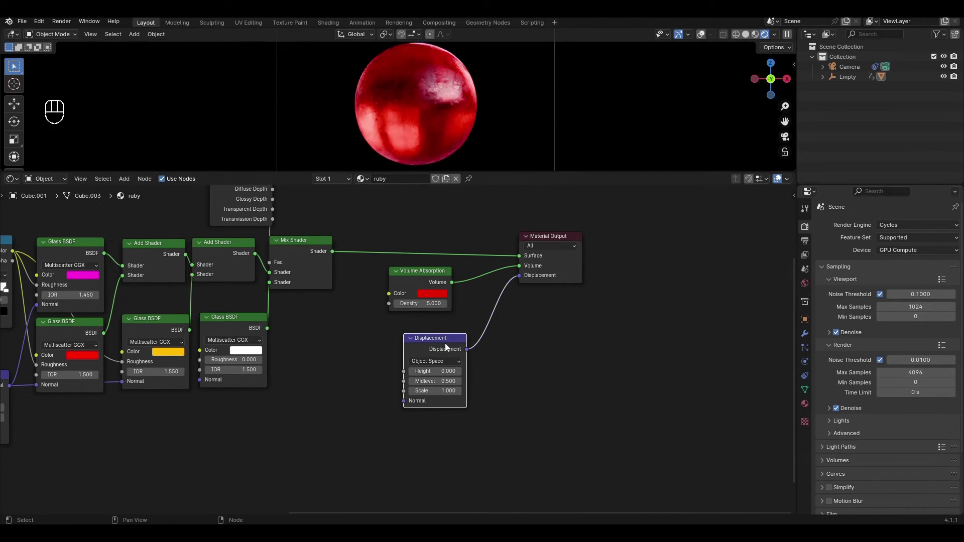
Switch the material's surface displacement method to true displacement and set the Cycles feature set to Experimental
key("n")
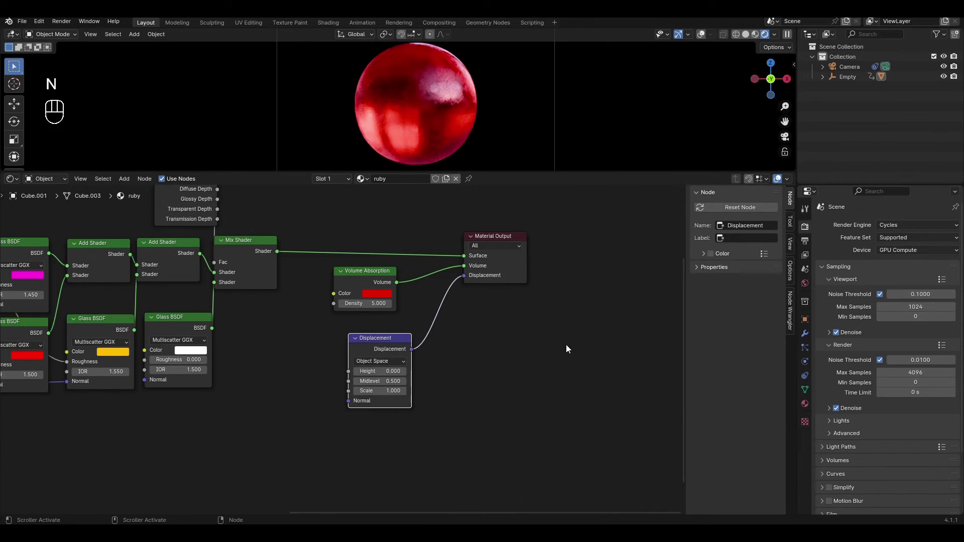
left_click(789, 270)
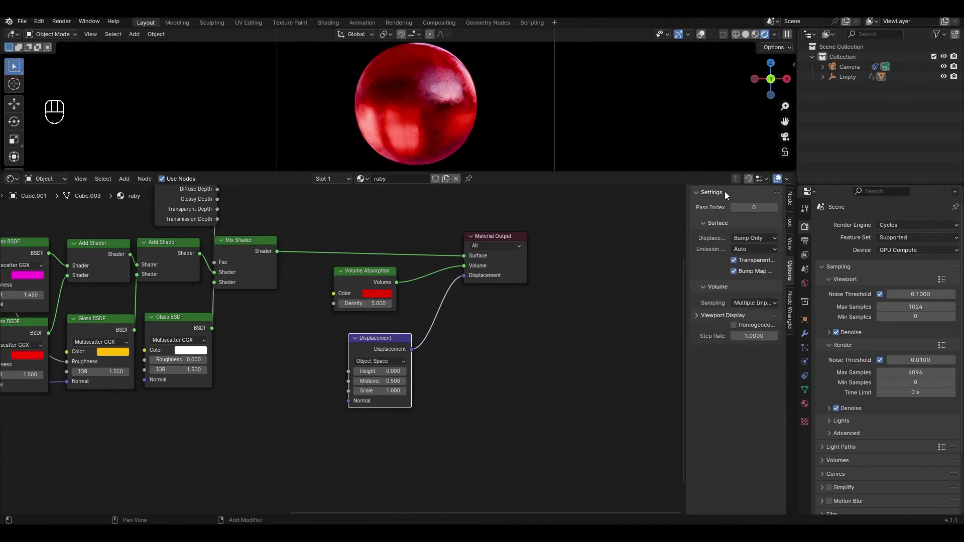
left_click(752, 238)
left_click(755, 271)
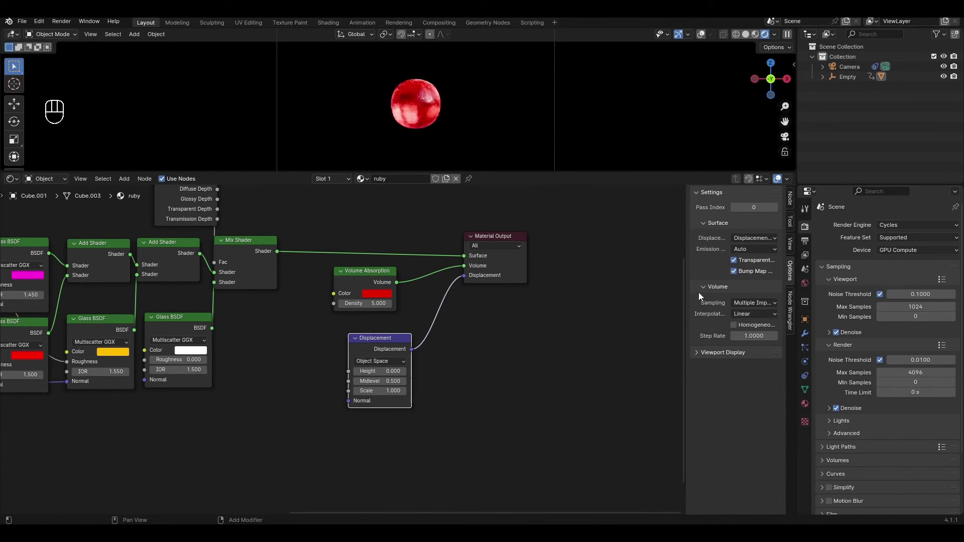
key("n")
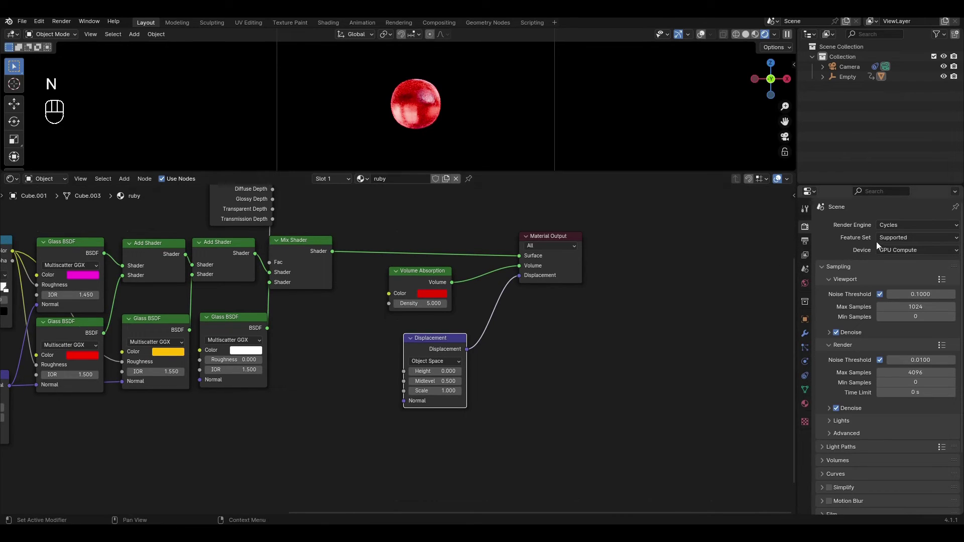
left_click(890, 239)
left_click(896, 258)
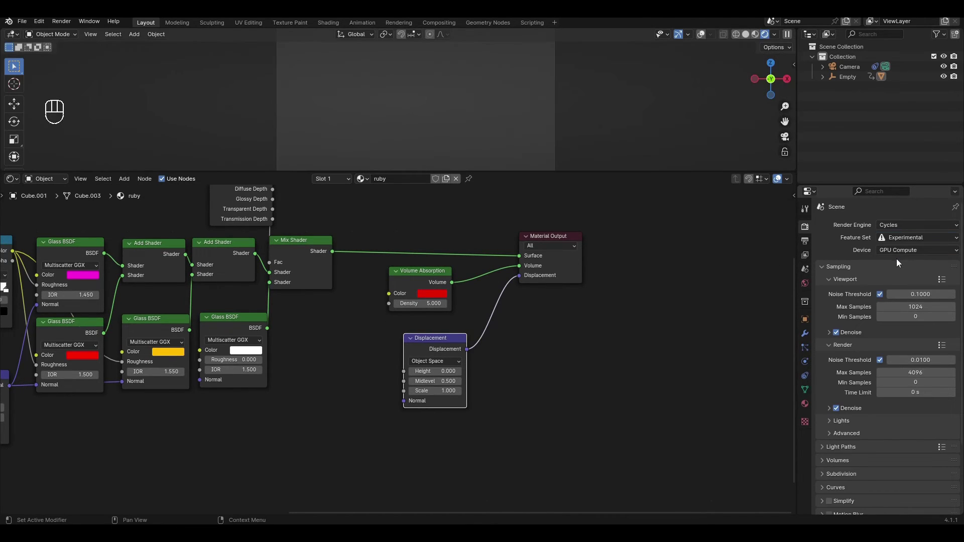
Add a Color Ramp beside the Displacement node and link its Color output to the Displacement's Height input
middle_click_drag(513, 383, 646, 318)
key("shift+a")
type("color ramp")
key("Return")
left_click(404, 312)
left_click_drag(509, 327, 529, 301)
Duplicate the Voronoi Texture, link its Color to the displacement Color Ramp's Fac, and feed its Vector from the Mapping node
middle_click_drag(391, 354, 461, 331)
scroll(460, 331, "down", 3)
middle_click_drag(193, 364, 303, 360)
left_click(201, 321)
key("shift+d")
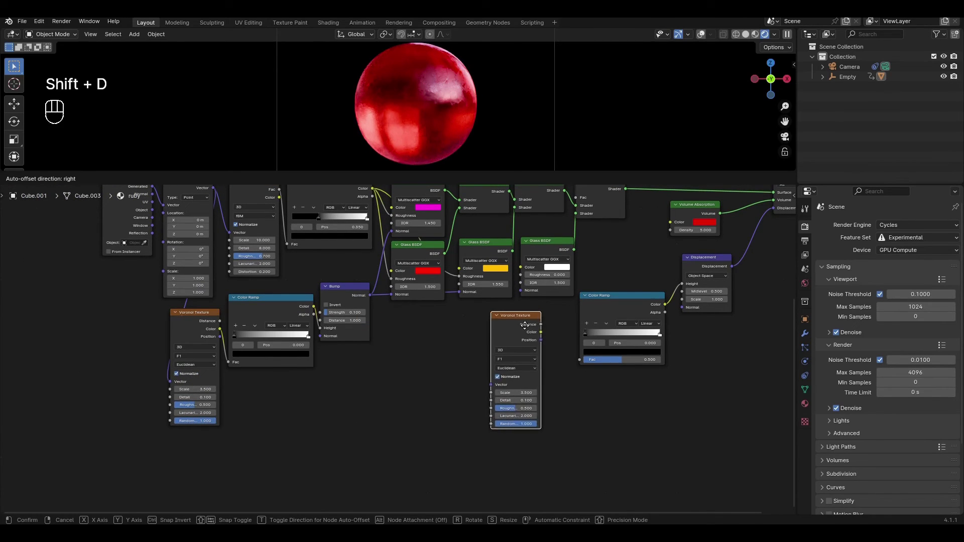
left_click(545, 327)
left_click_drag(564, 331, 580, 360)
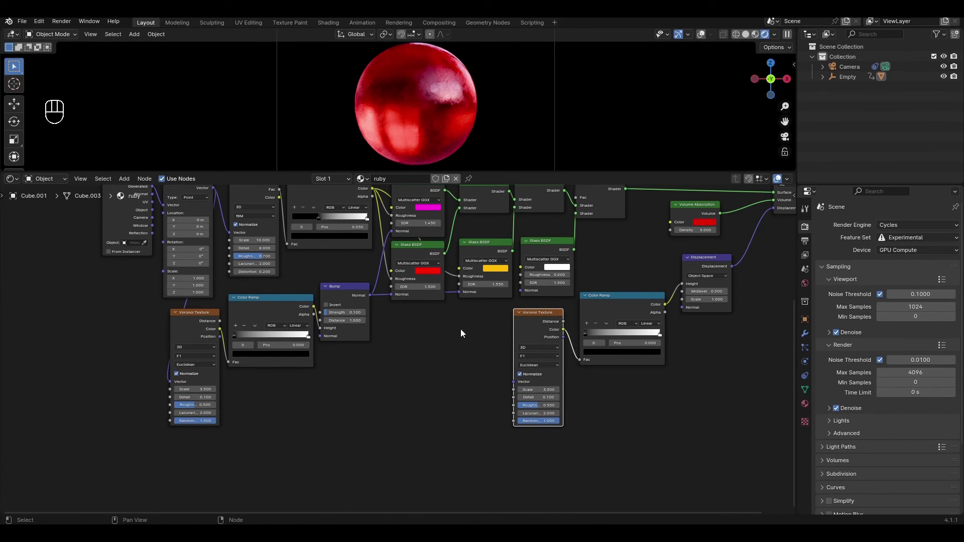
scroll(463, 330, "down", 3)
left_click_drag(230, 266, 469, 420)
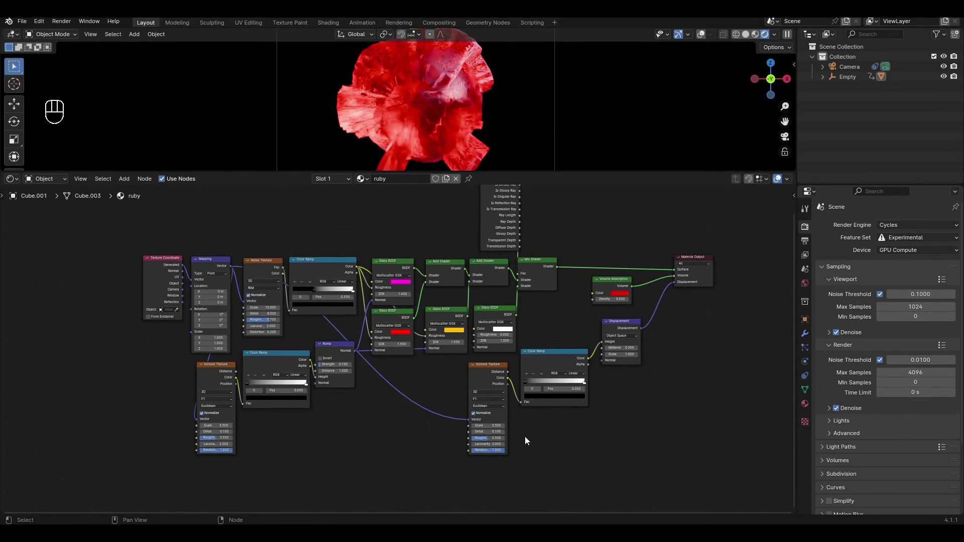
Disable Normalize on the duplicated Voronoi Texture and set the Displacement node's Scale to 0.1
scroll(516, 432, "up", 3)
scroll(477, 382, "up", 4)
middle_click_drag(533, 385, 452, 379)
middle_click_drag(511, 340, 402, 403)
middle_click_drag(545, 337, 389, 408)
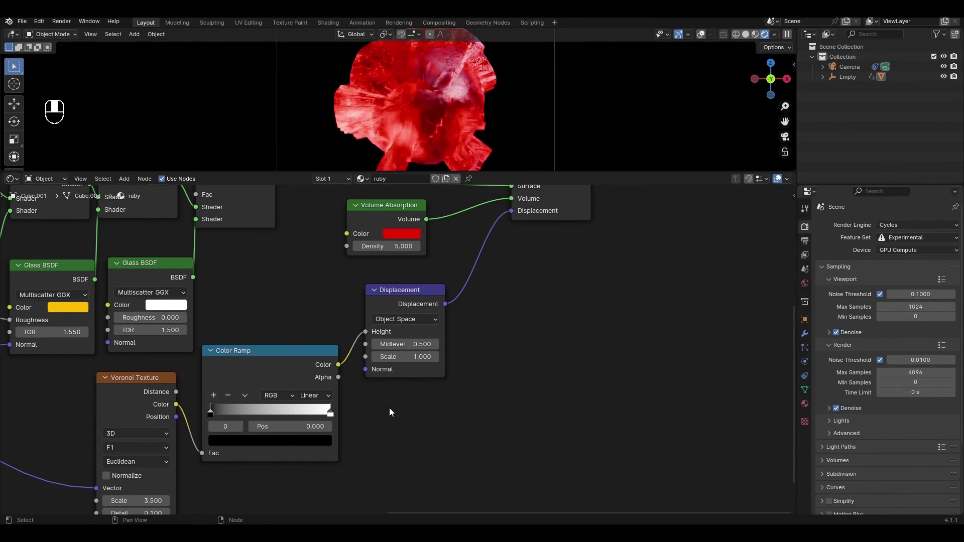
scroll(390, 407, "up", 1)
left_click(371, 357)
left_click(371, 358)
left_click(371, 358)
left_click(371, 358)
left_click(371, 358)
left_click(371, 357)
left_click(370, 358)
left_click(371, 357)
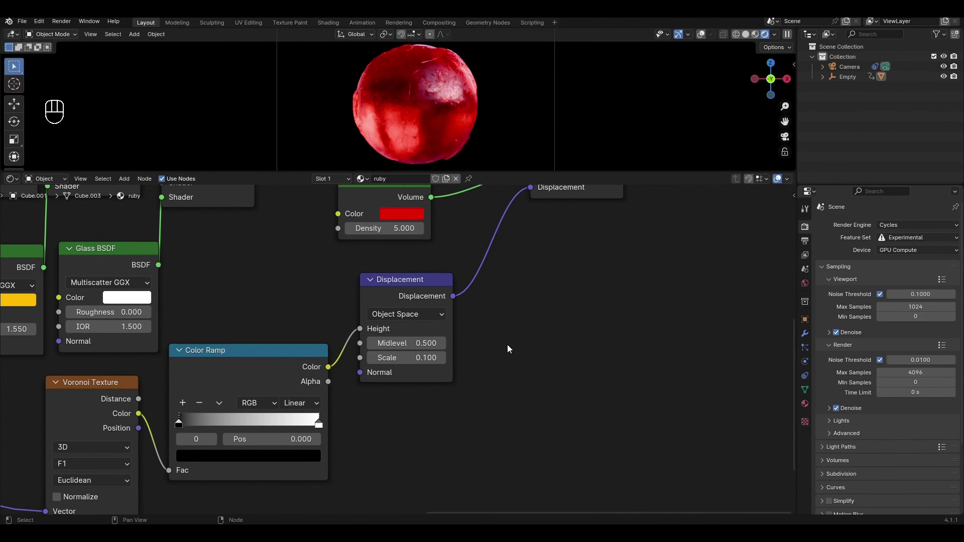
scroll(509, 343, "down", 5)
scroll(486, 411, "down", 3)
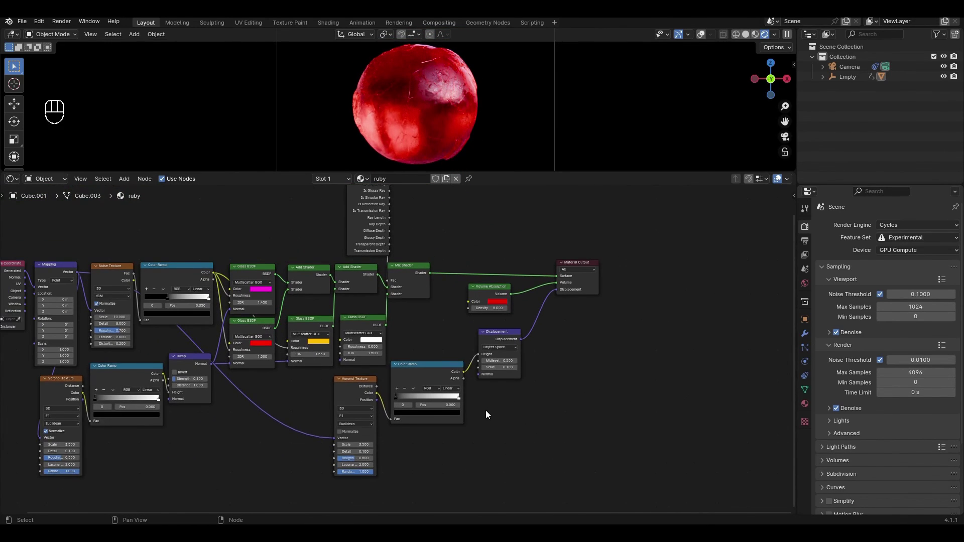
middle_click_drag(506, 415, 579, 428)
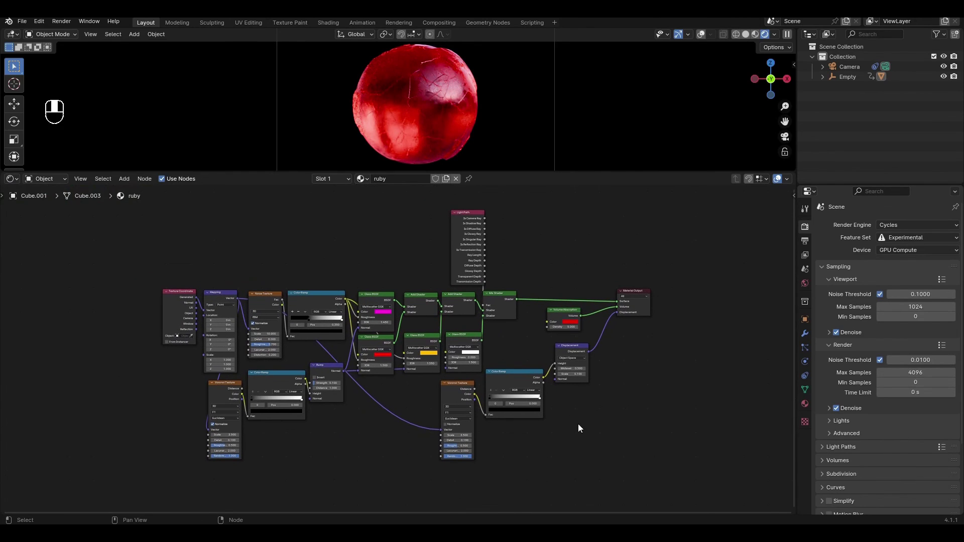